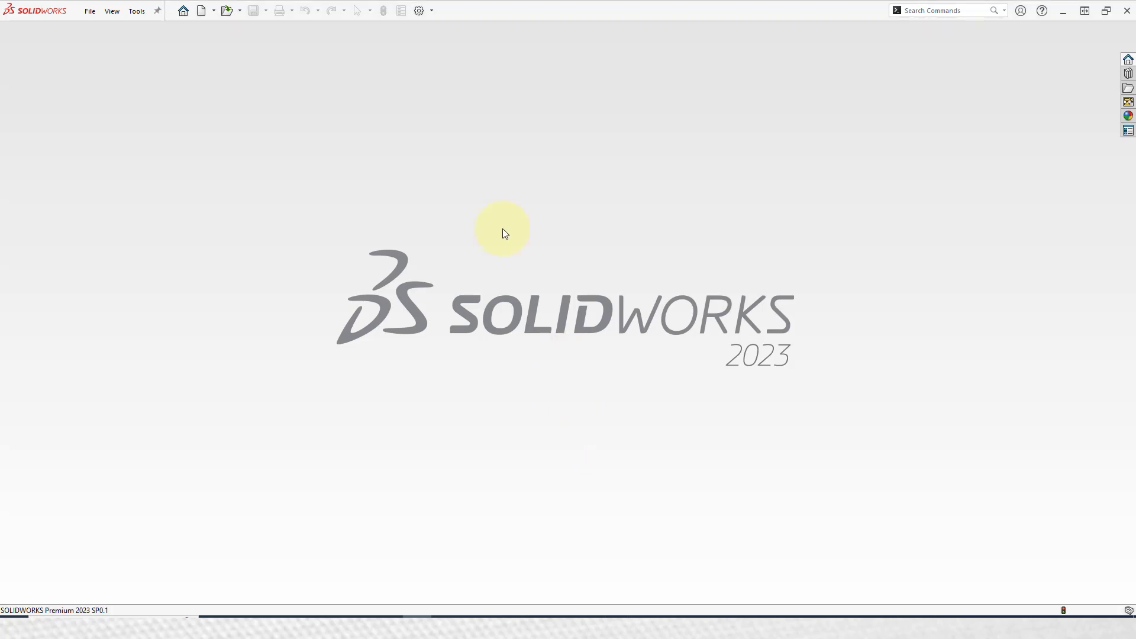
Step: Create a new blank part document, Part8
key("ctrl+n")
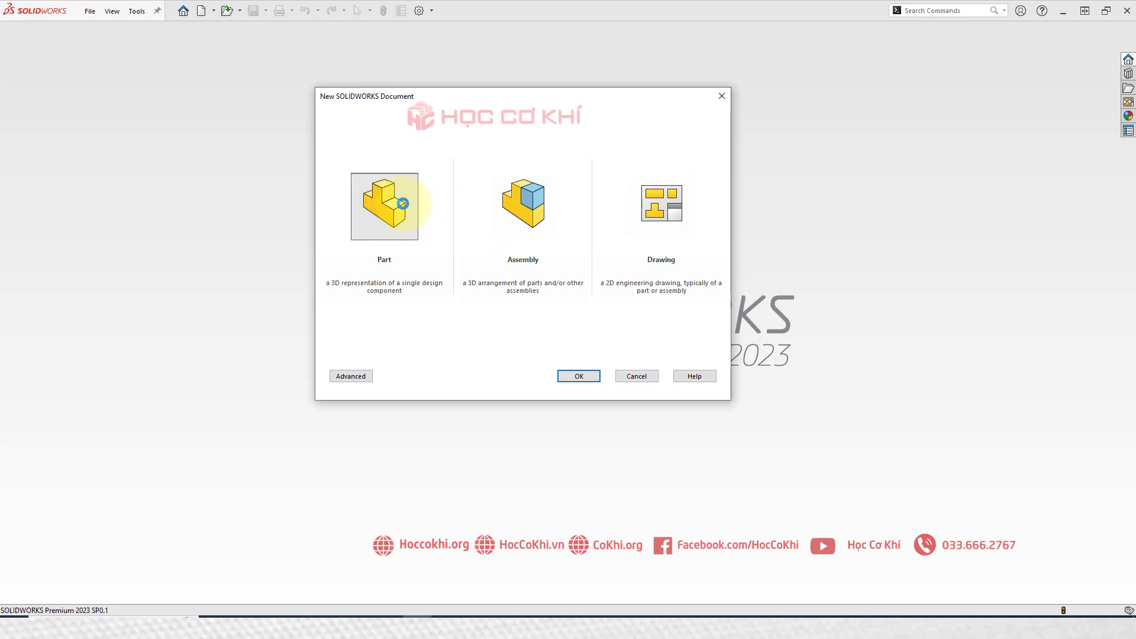
double_click(402, 203)
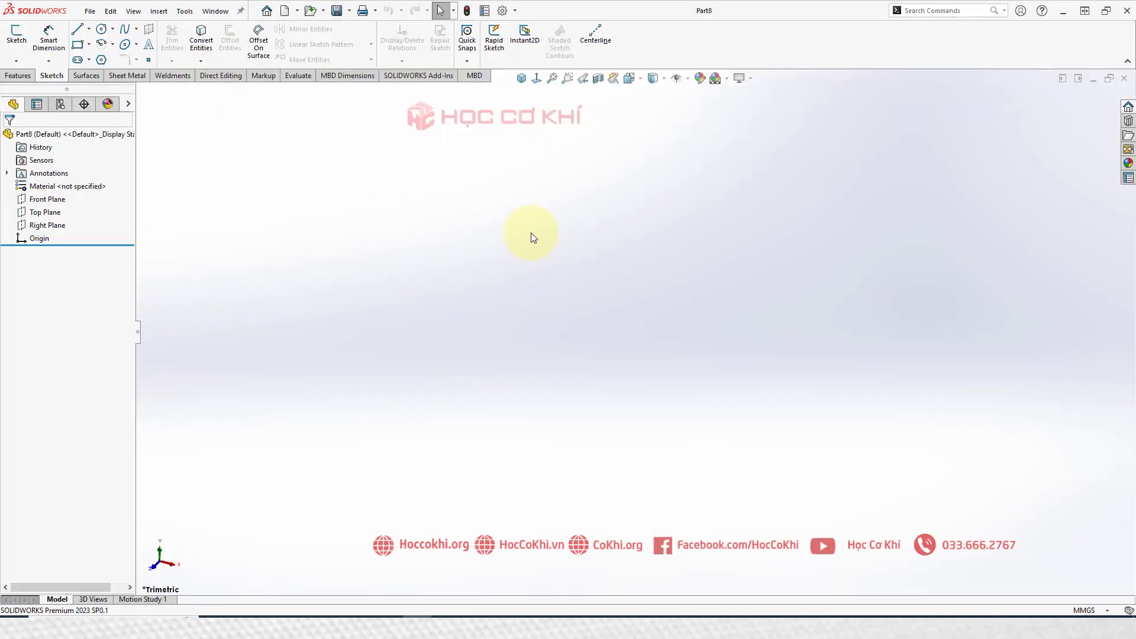
Step: Start Sketch1 on the Front Plane and draw four long diagonal lines crossing one another
left_click(47, 198)
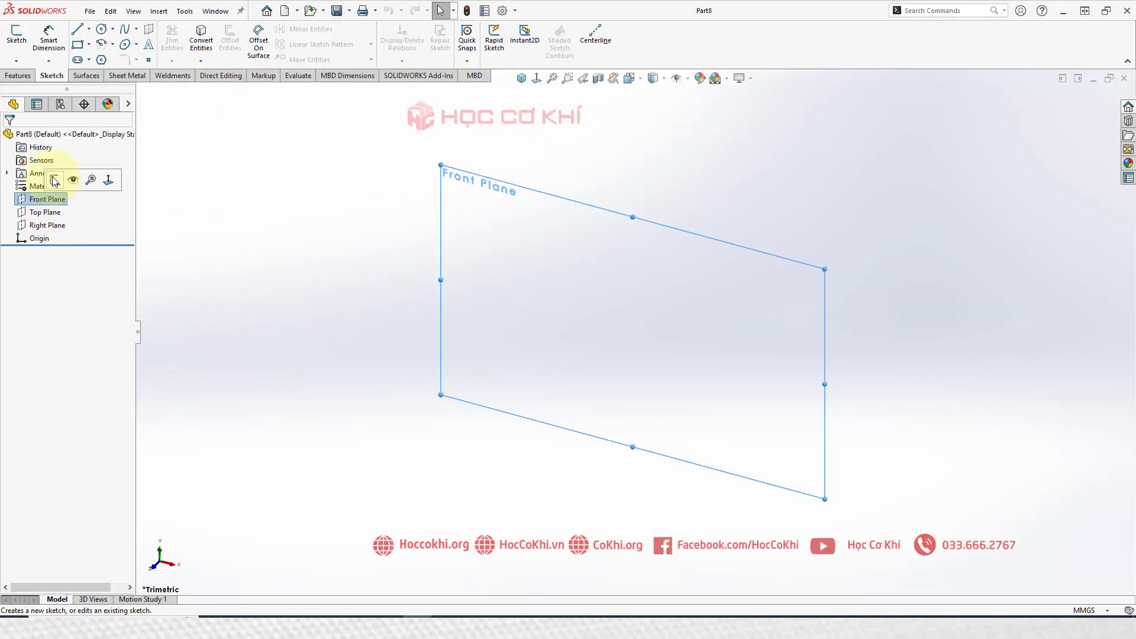
left_click(53, 180)
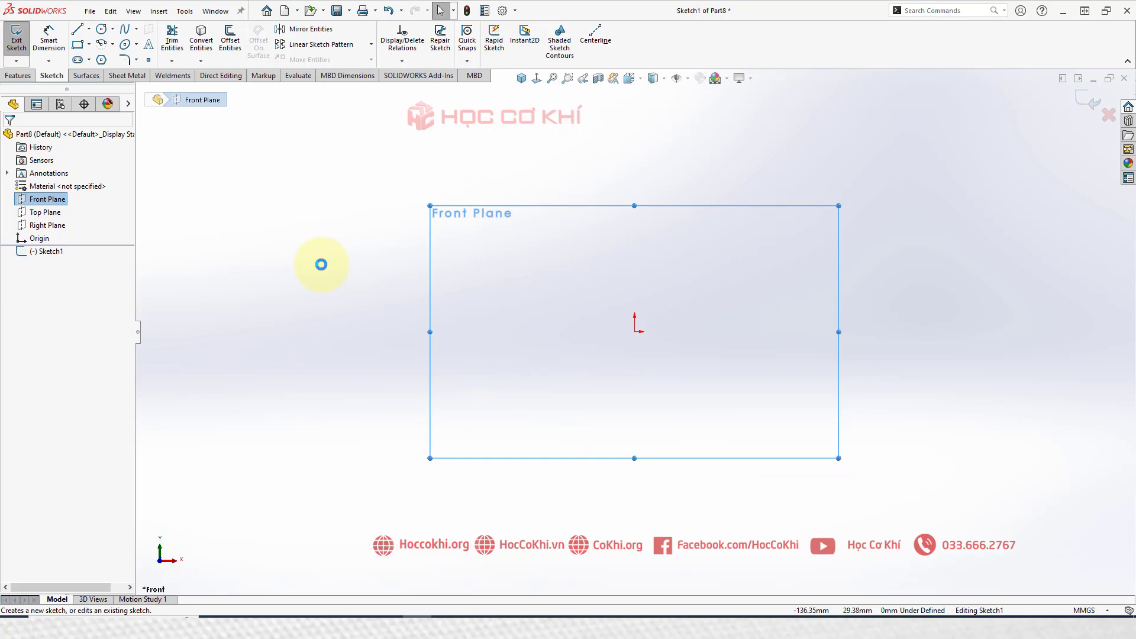
left_click(76, 30)
left_click_drag(327, 325, 542, 142)
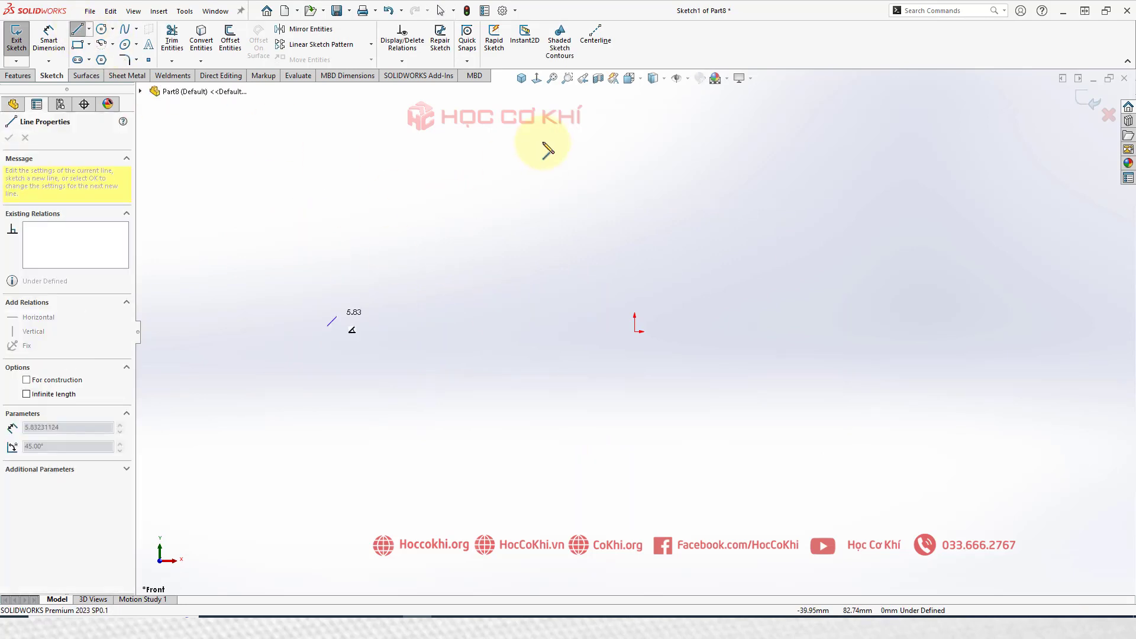
left_click(404, 472)
left_click_drag(742, 211, 741, 209)
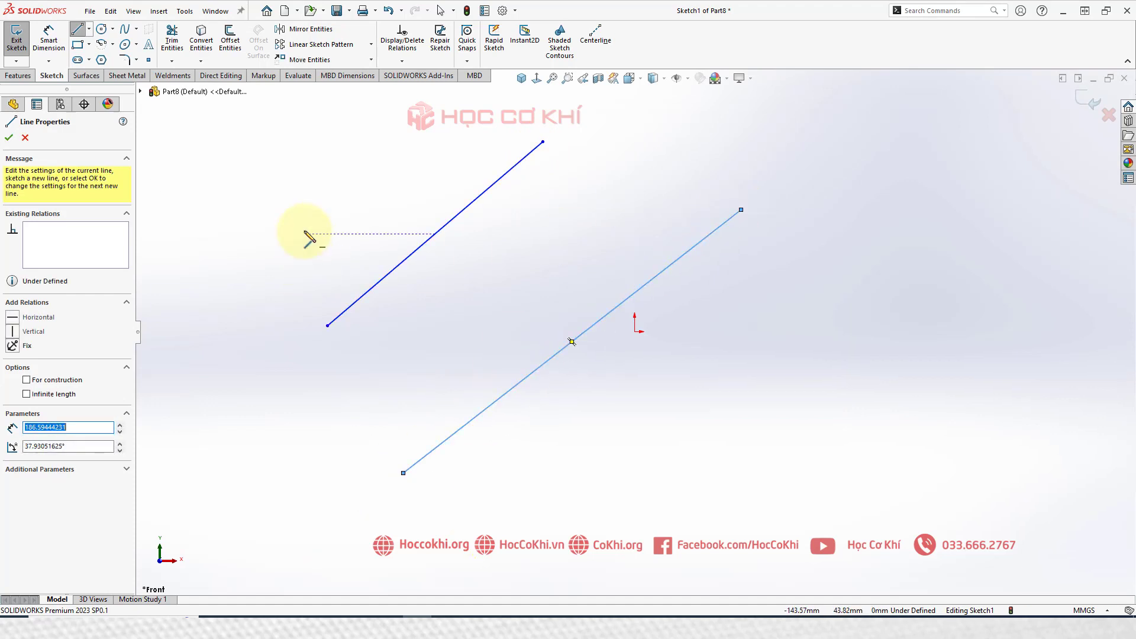
left_click_drag(304, 234, 656, 472)
left_click_drag(419, 133, 803, 364)
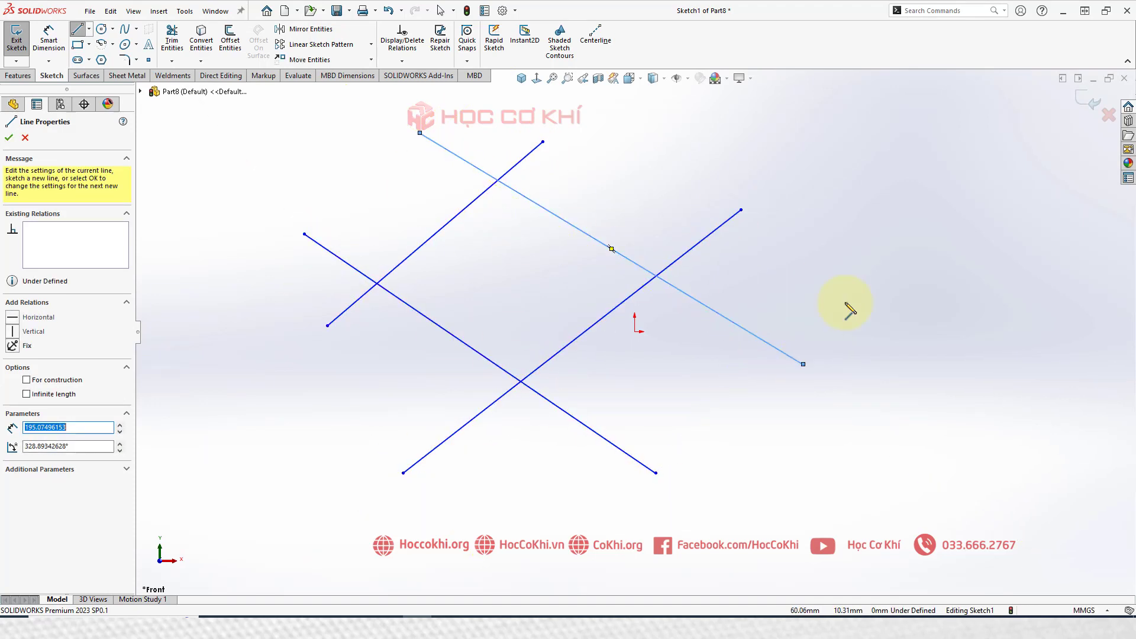
Step: Draw a three-point arc of about 90° and radius 60.87 between the crossed lines
left_click(100, 49)
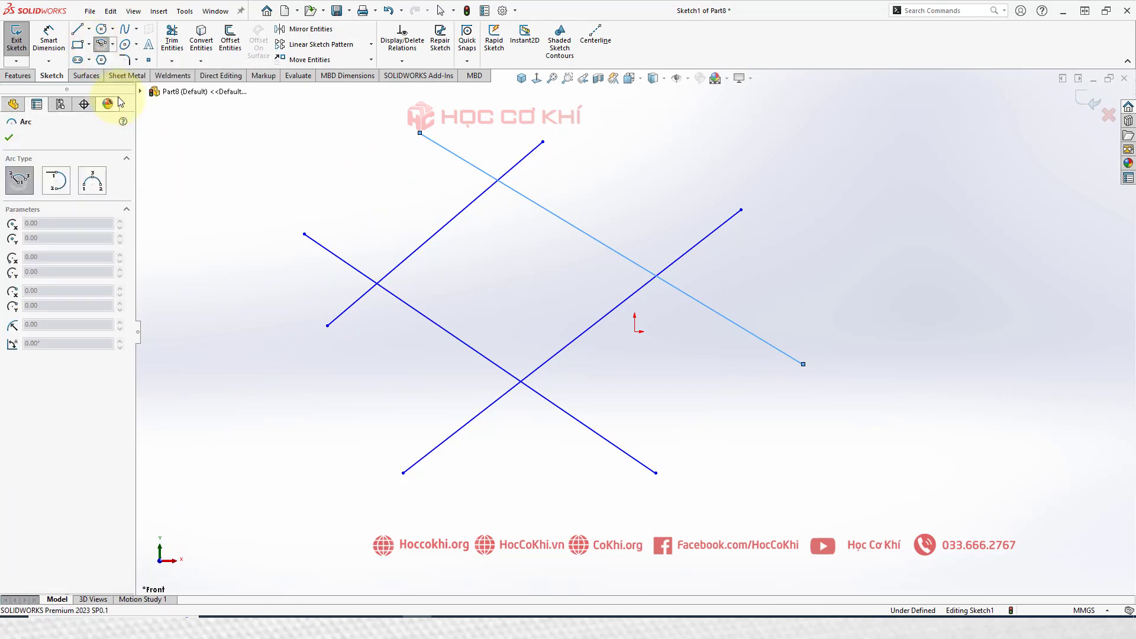
left_click(98, 186)
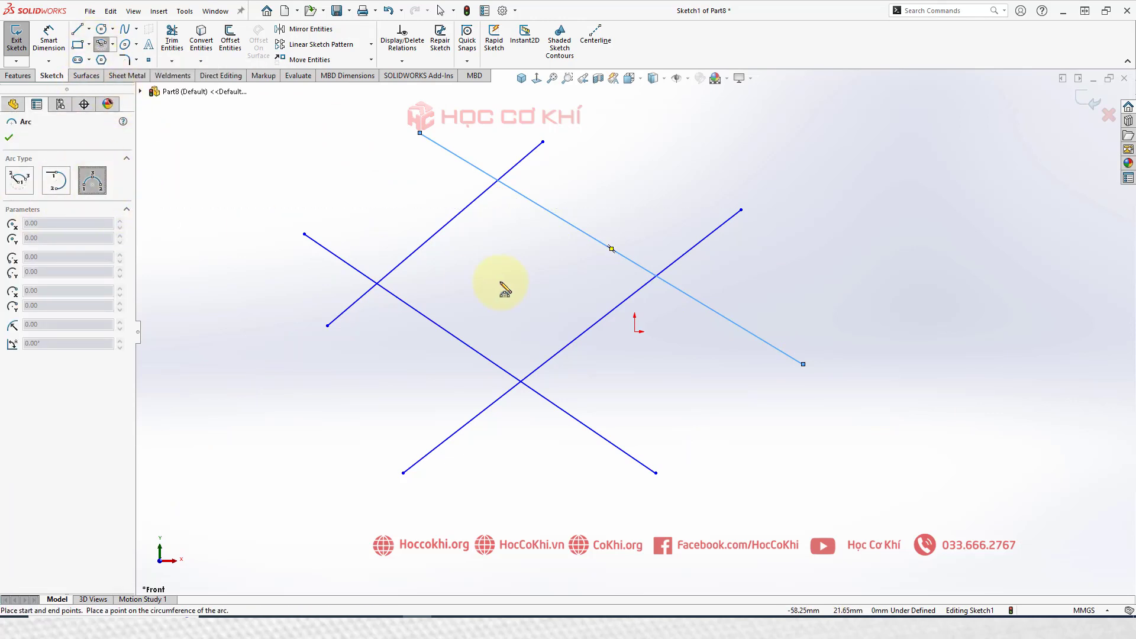
left_click(441, 295)
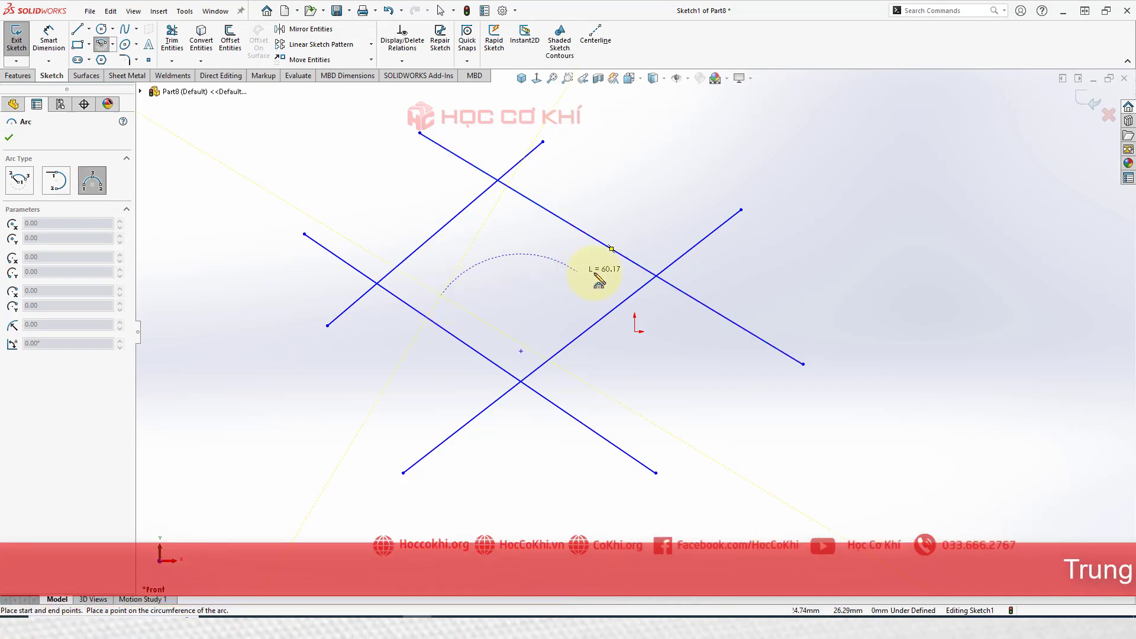
left_click(605, 290)
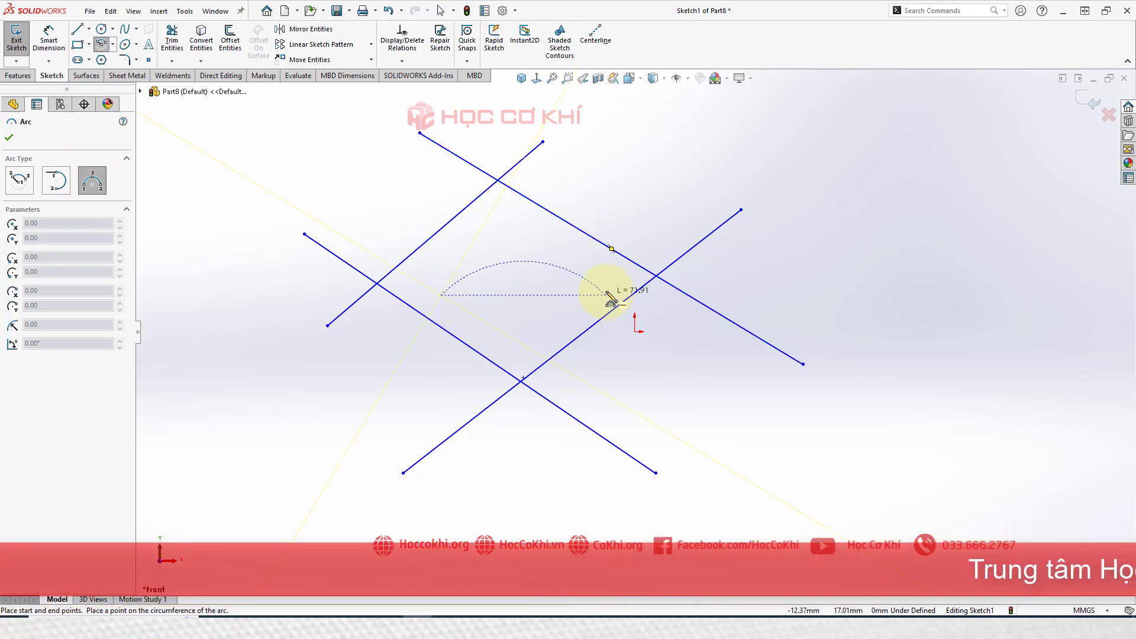
left_click(535, 260)
key("Escape")
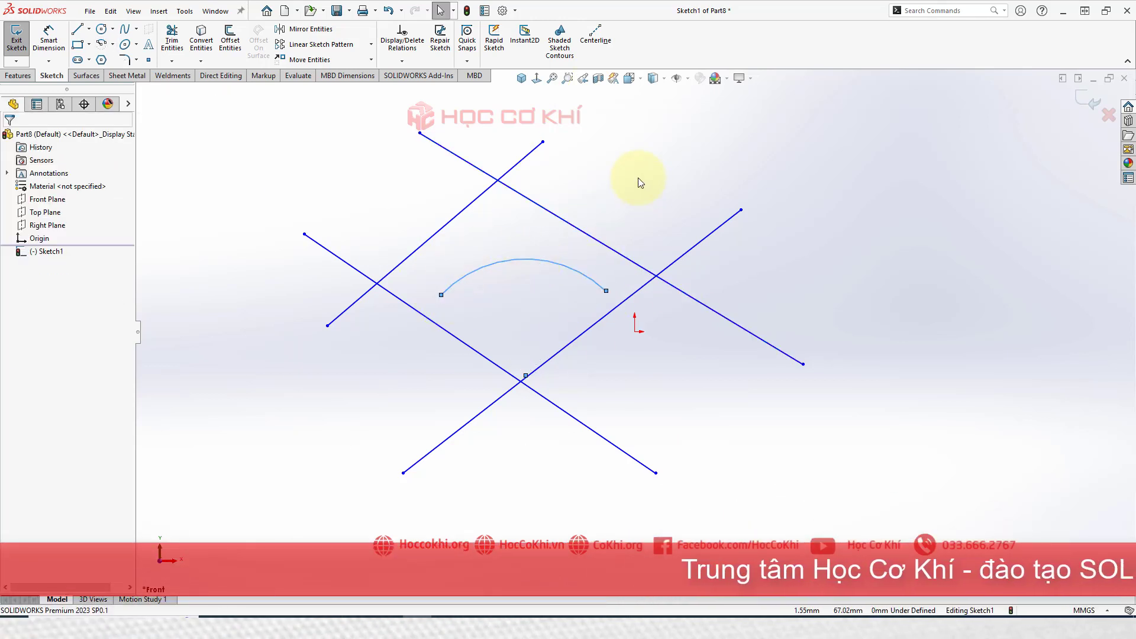
left_click(639, 179)
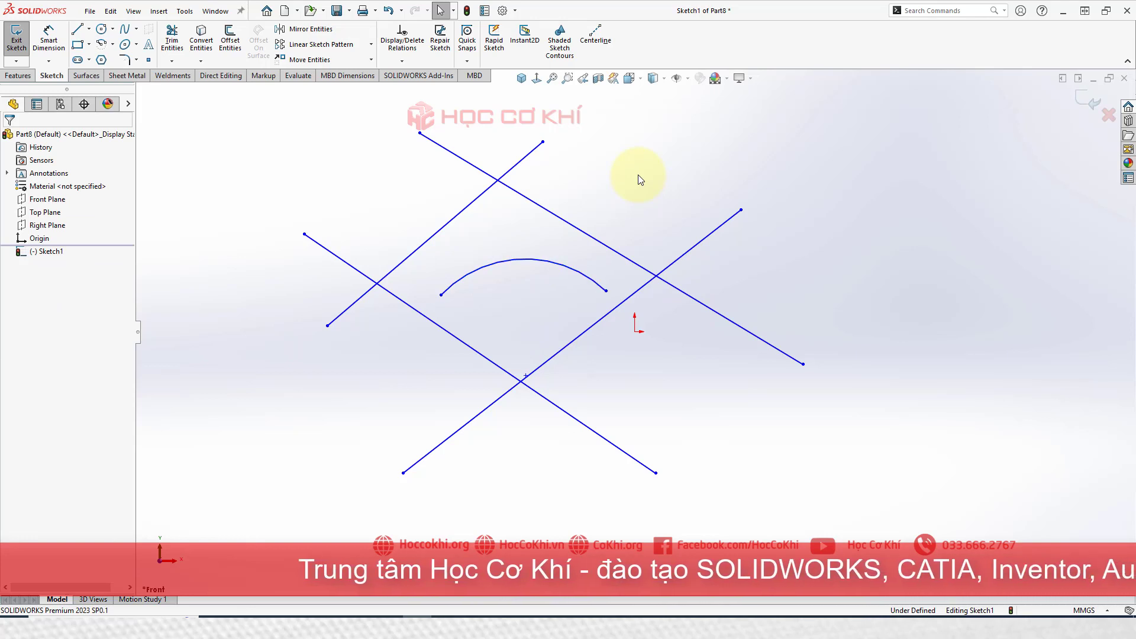
Step: Draw a short straight line starting below the arc and ending inside it
left_click(75, 32)
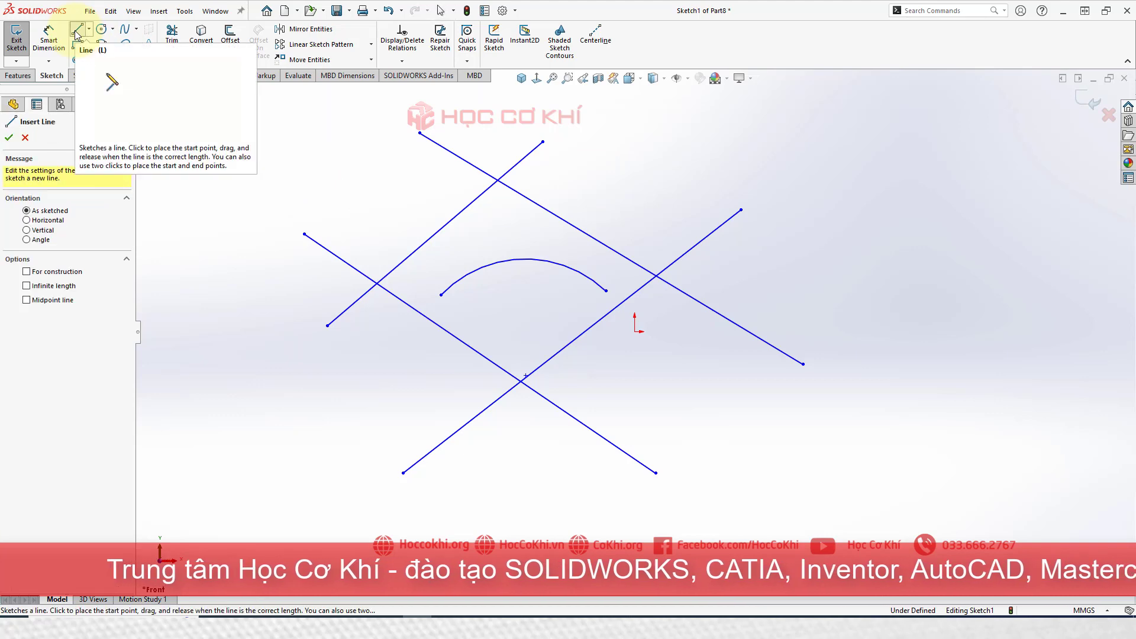
left_click(525, 337)
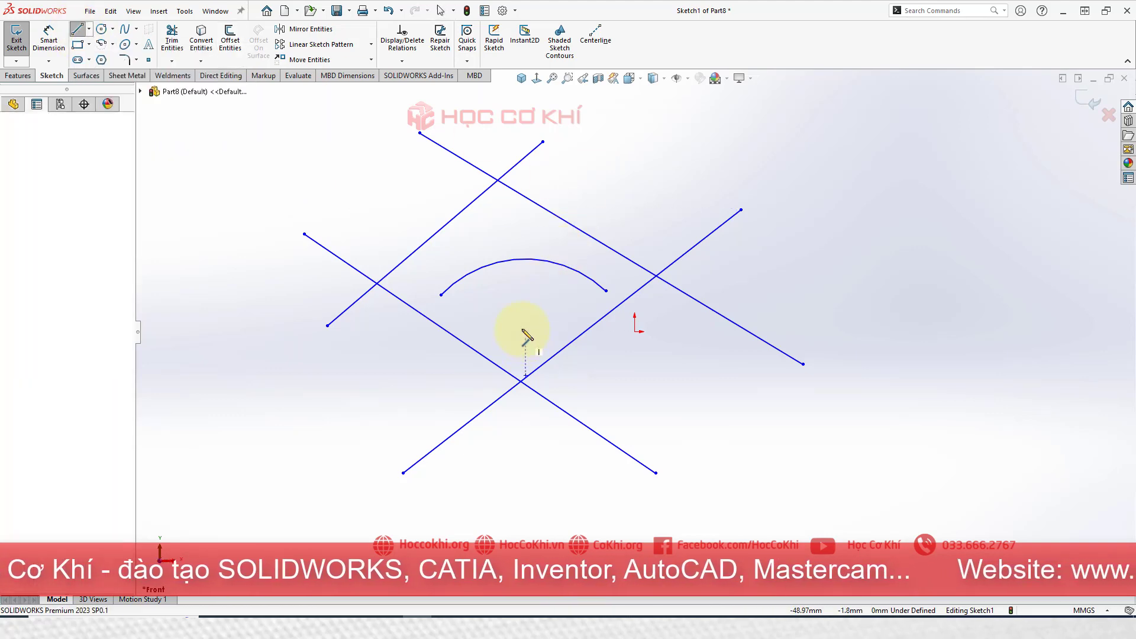
double_click(511, 279)
key("Escape")
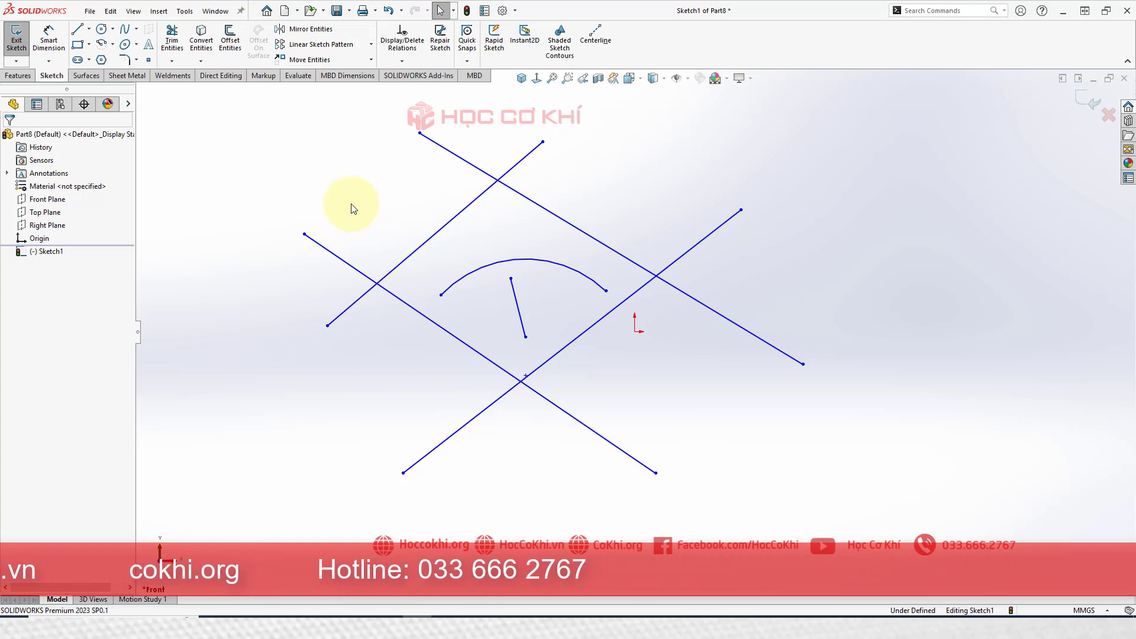
Step: Switch from Trim Entities to the Extend Entities sketch tool
left_click(172, 63)
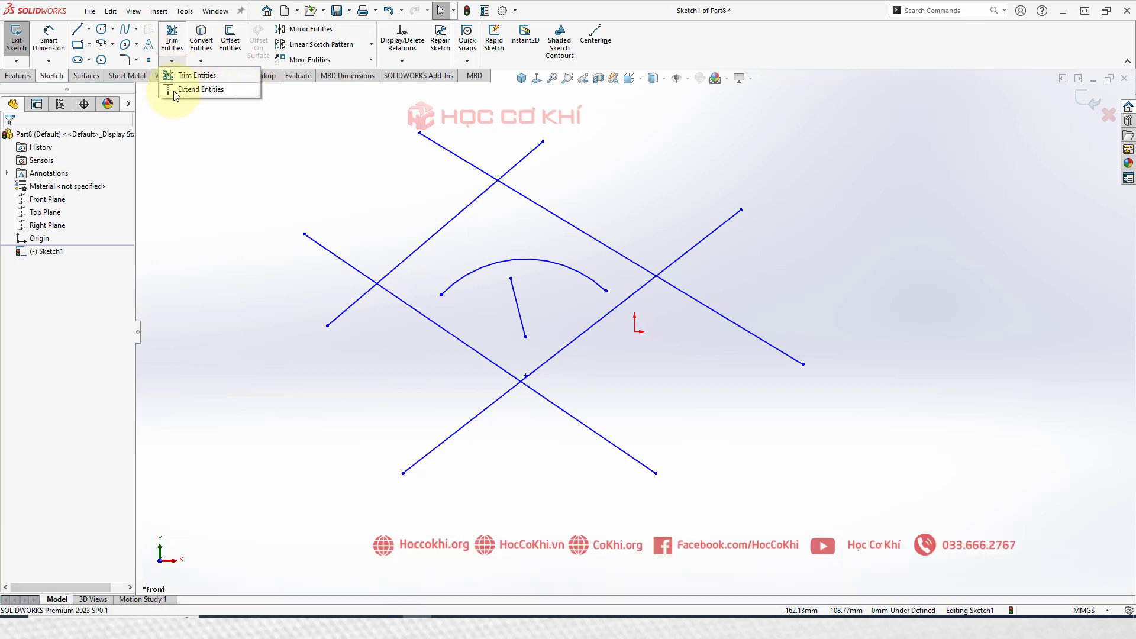
left_click(198, 90)
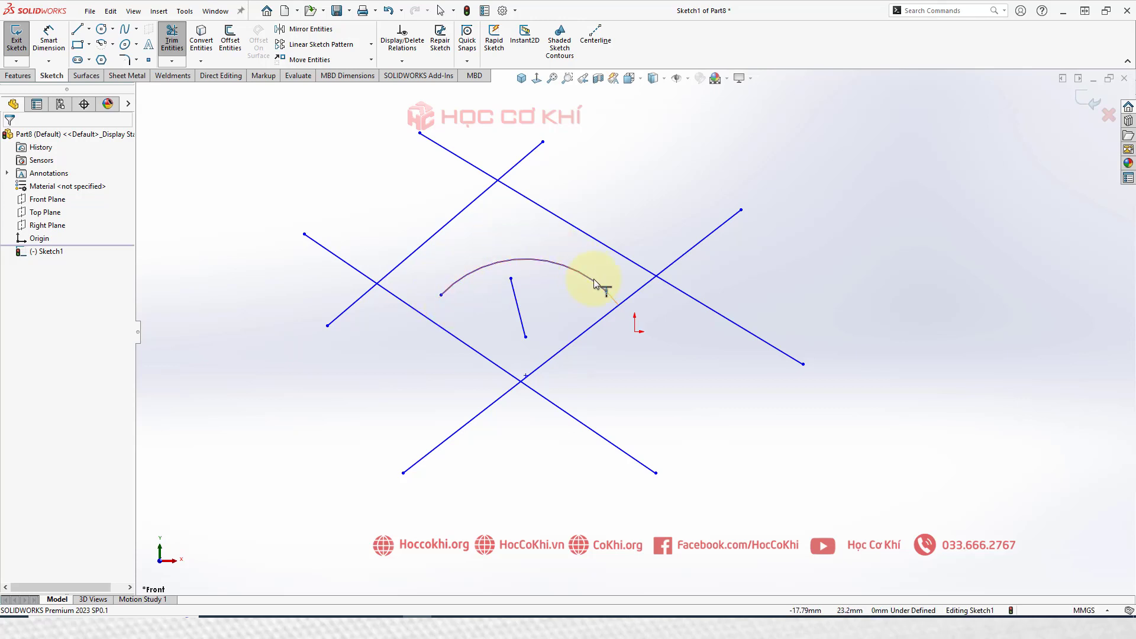
Step: Extend the arc past its crossing lines into a nearly closed circle, dismissing the cannot-extend warning
left_click(453, 288)
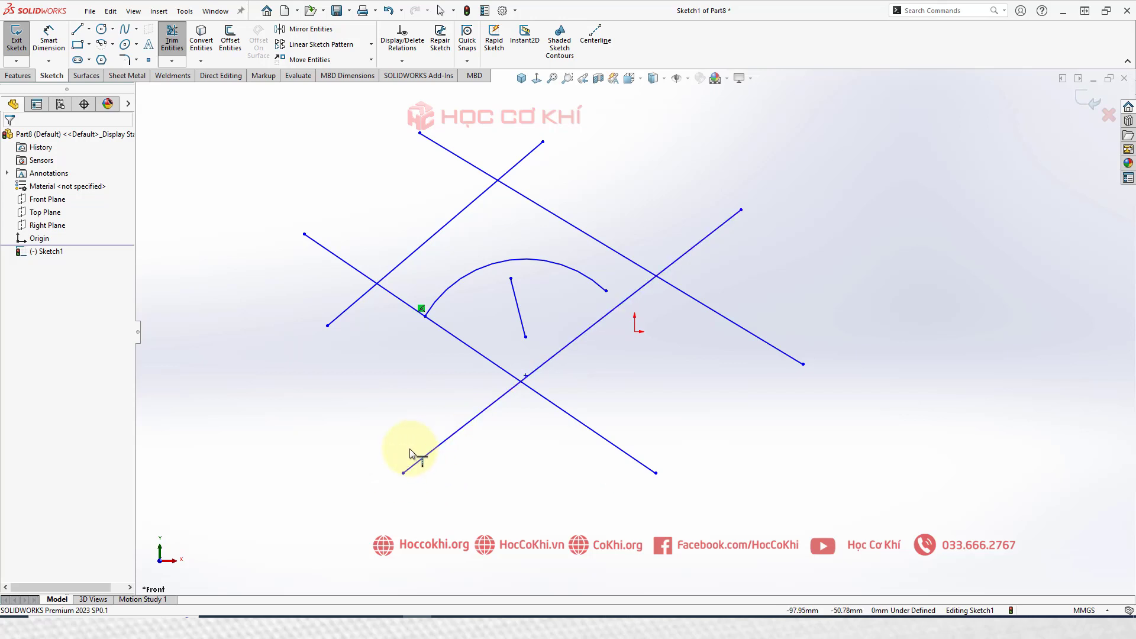
left_click_drag(434, 309, 424, 414)
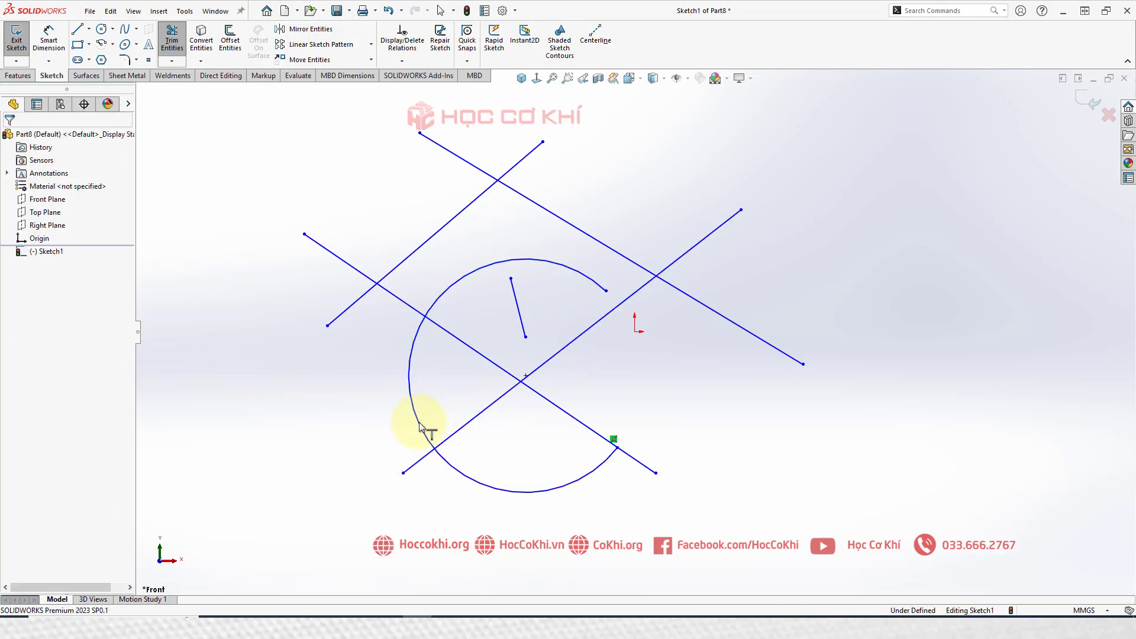
left_click_drag(612, 452, 617, 462)
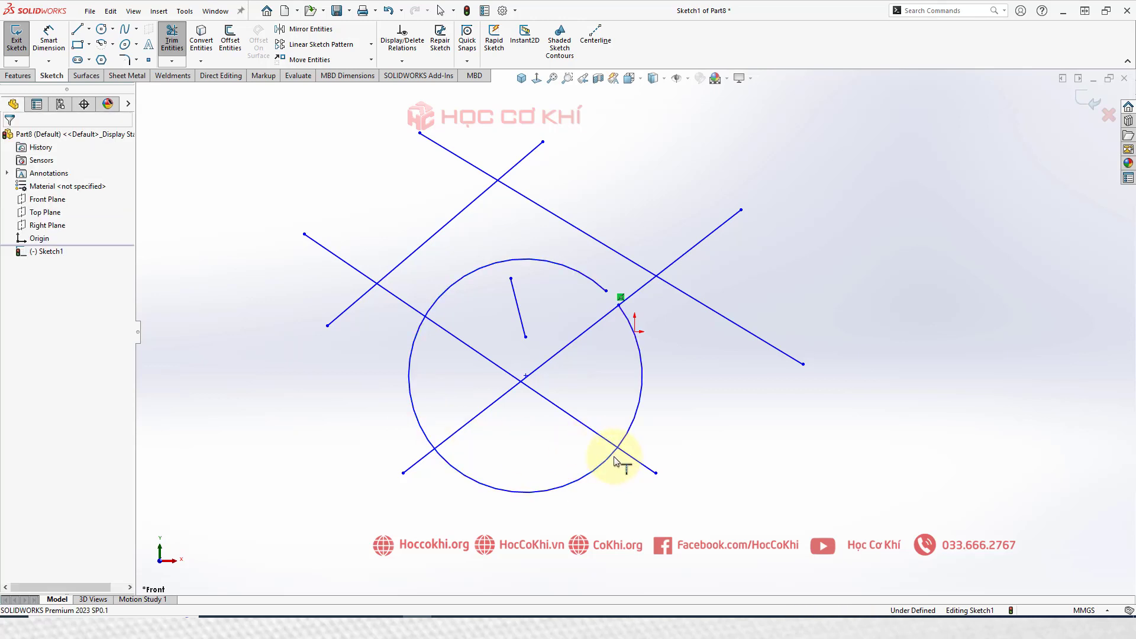
scroll(615, 357, "down", 2)
scroll(614, 356, "down", 2)
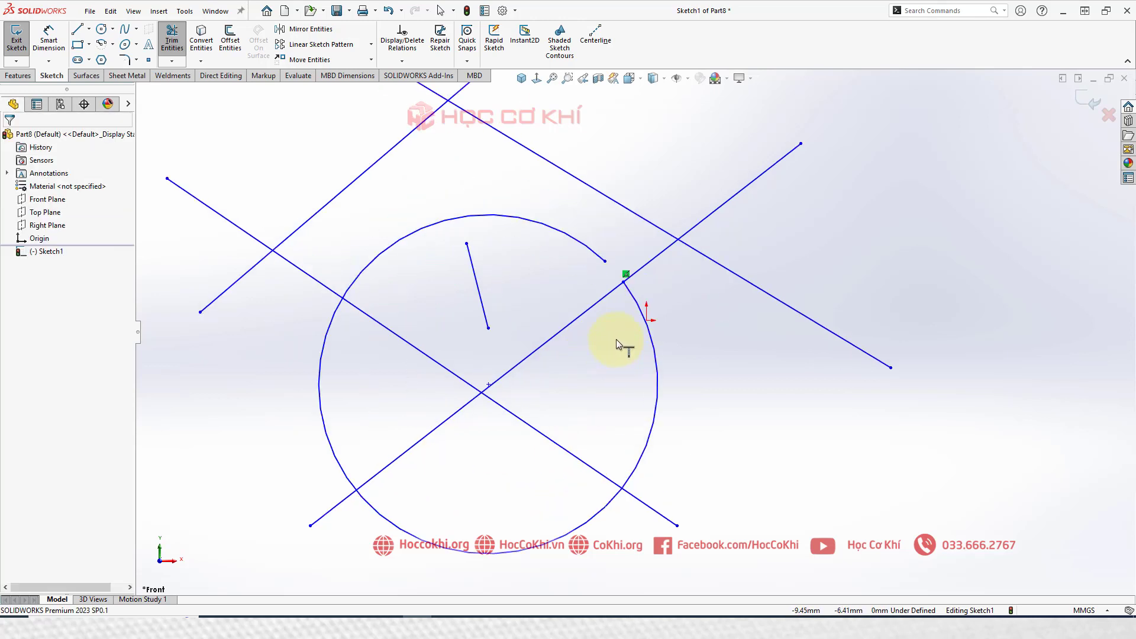
left_click(630, 293)
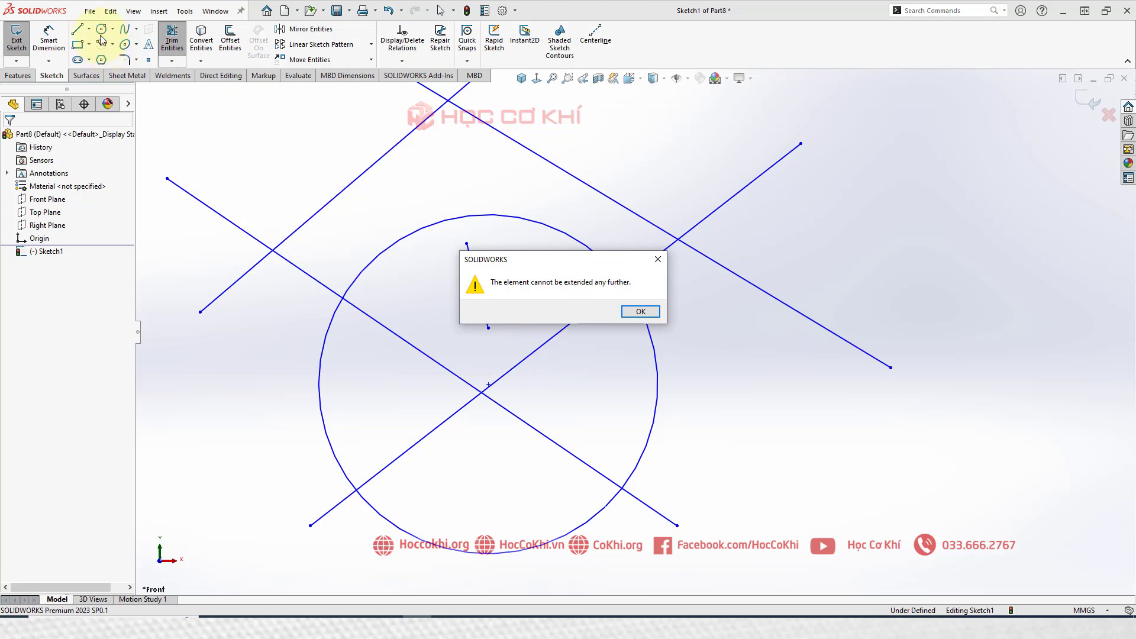
left_click(641, 311)
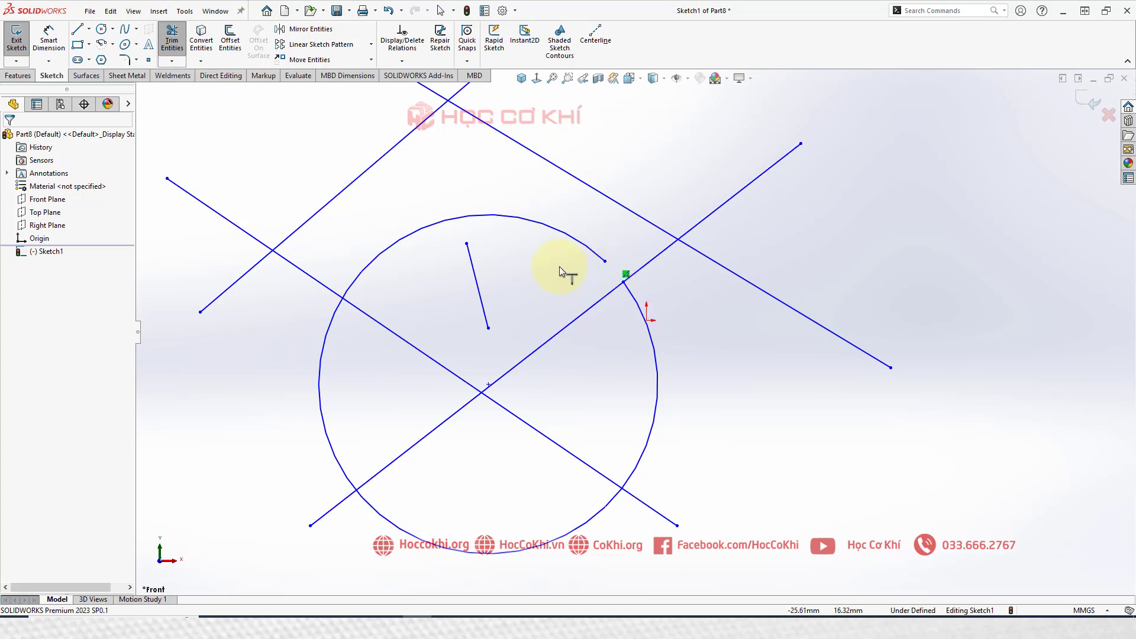
Step: Extend the short line's upper end onto the arc and up to the upper diagonal line
scroll(588, 284, "up", 3)
scroll(502, 142, "down", 2)
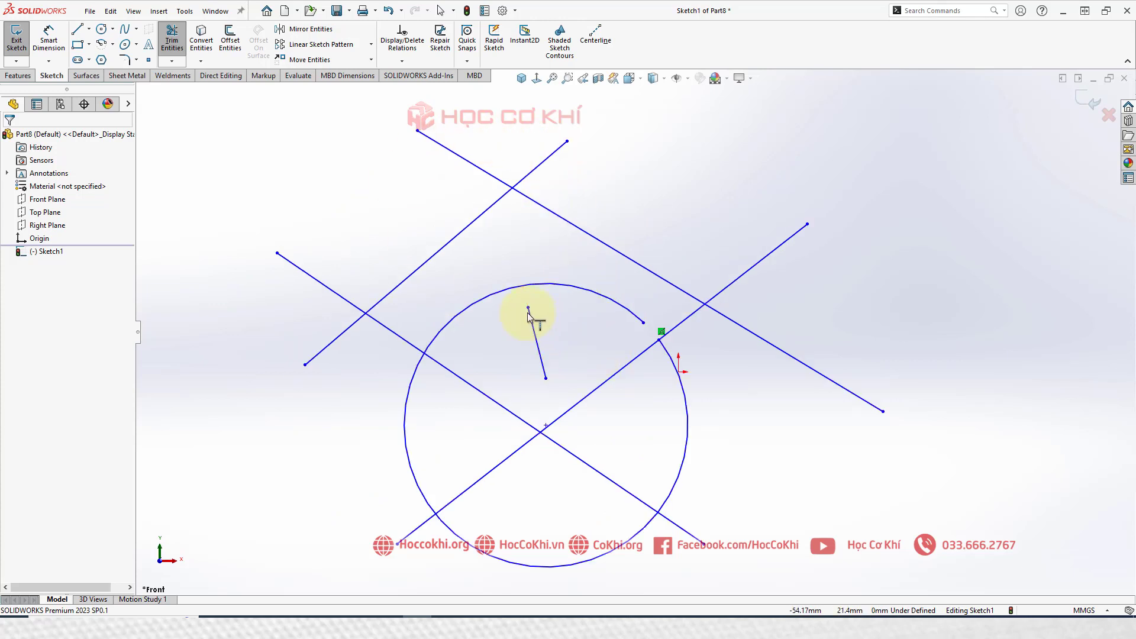
left_click_drag(528, 309, 523, 286)
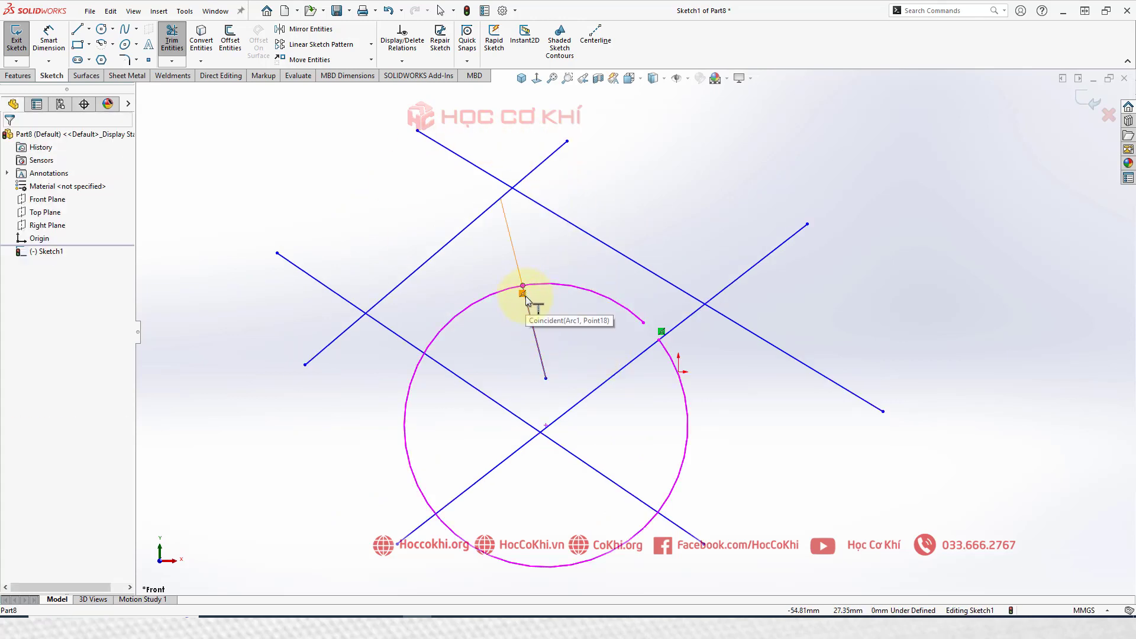
left_click(530, 309)
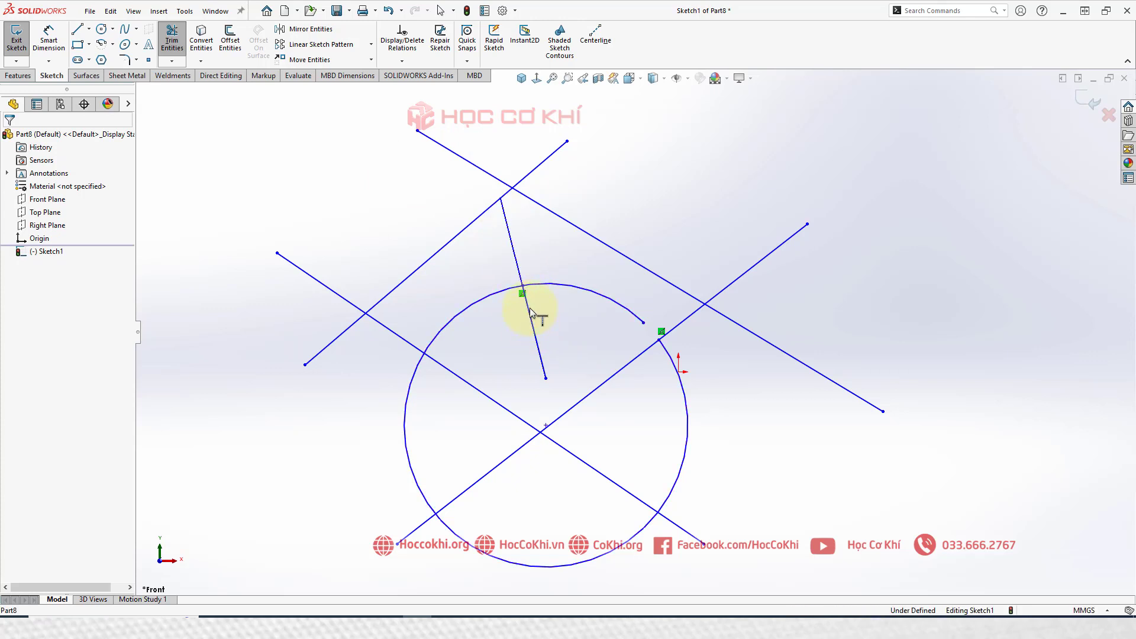
Step: Stretch the slanted line's lower end down to the circle, dismissing the cannot-extend warning
scroll(519, 172, "up", 3)
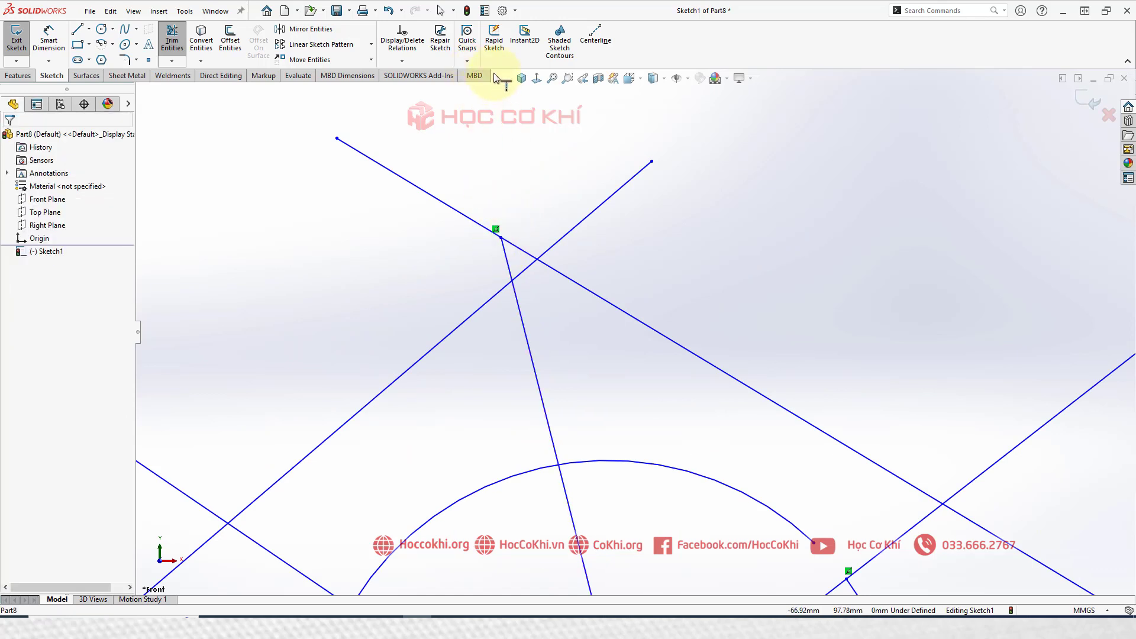
scroll(598, 310, "down", 4)
scroll(665, 520, "up", 3)
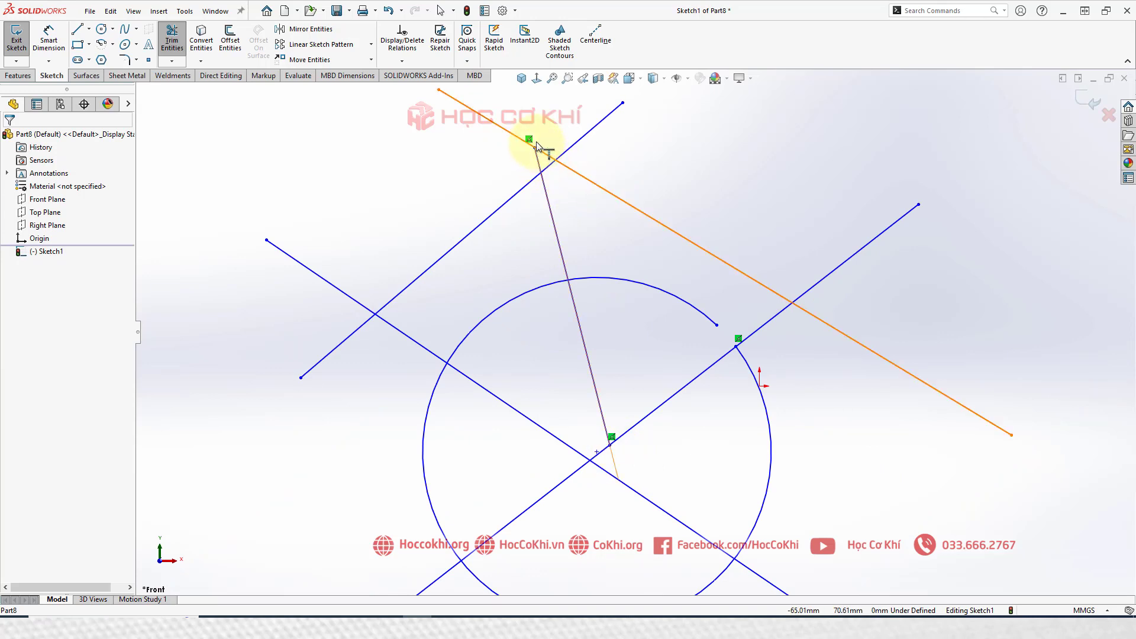
scroll(568, 237, "down", 4)
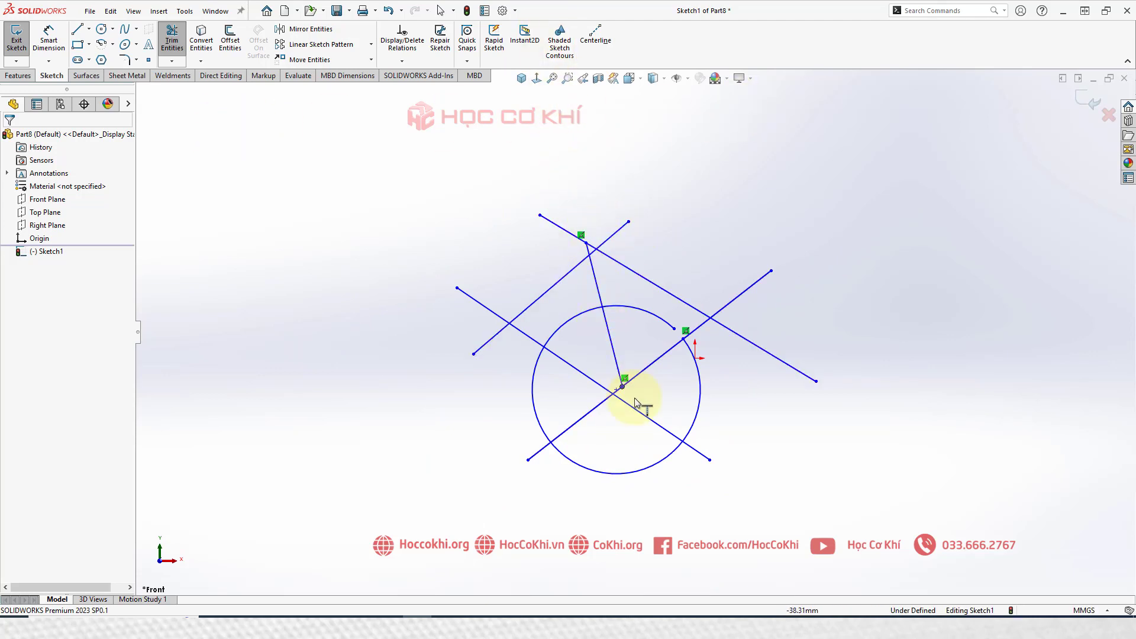
scroll(654, 432, "down", 3)
left_click_drag(597, 327, 630, 470)
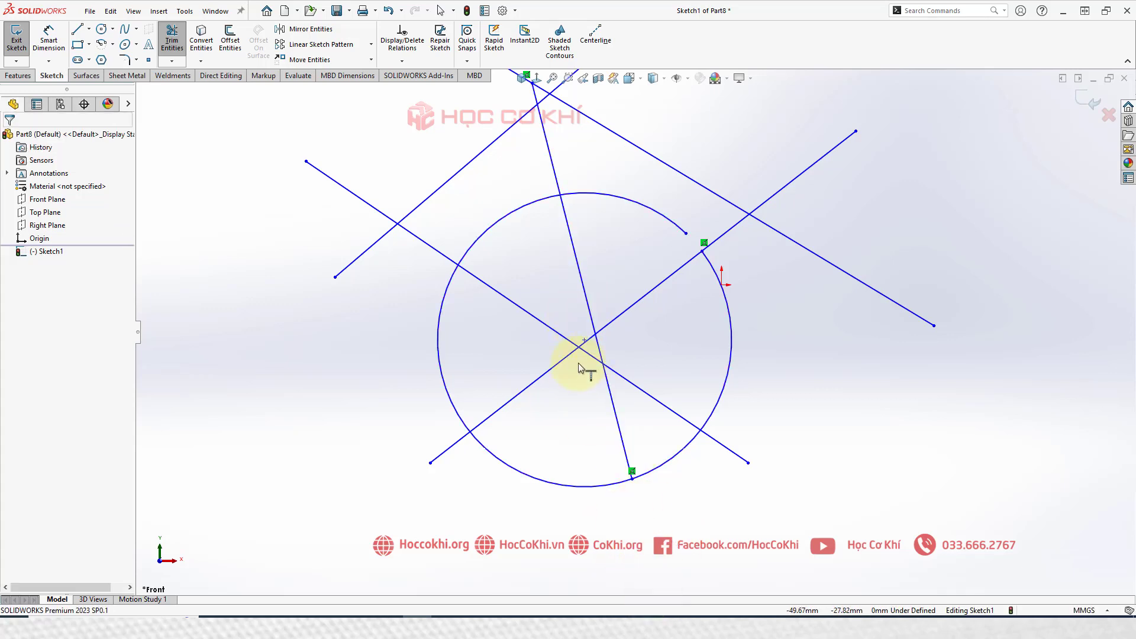
scroll(591, 361, "up", 2)
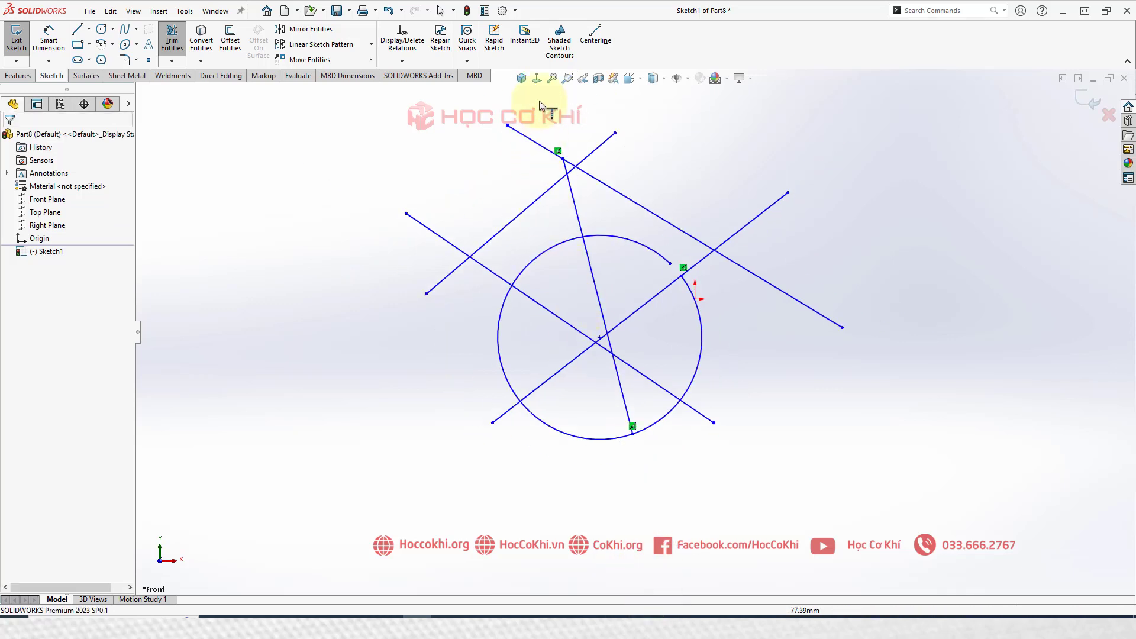
left_click(629, 408)
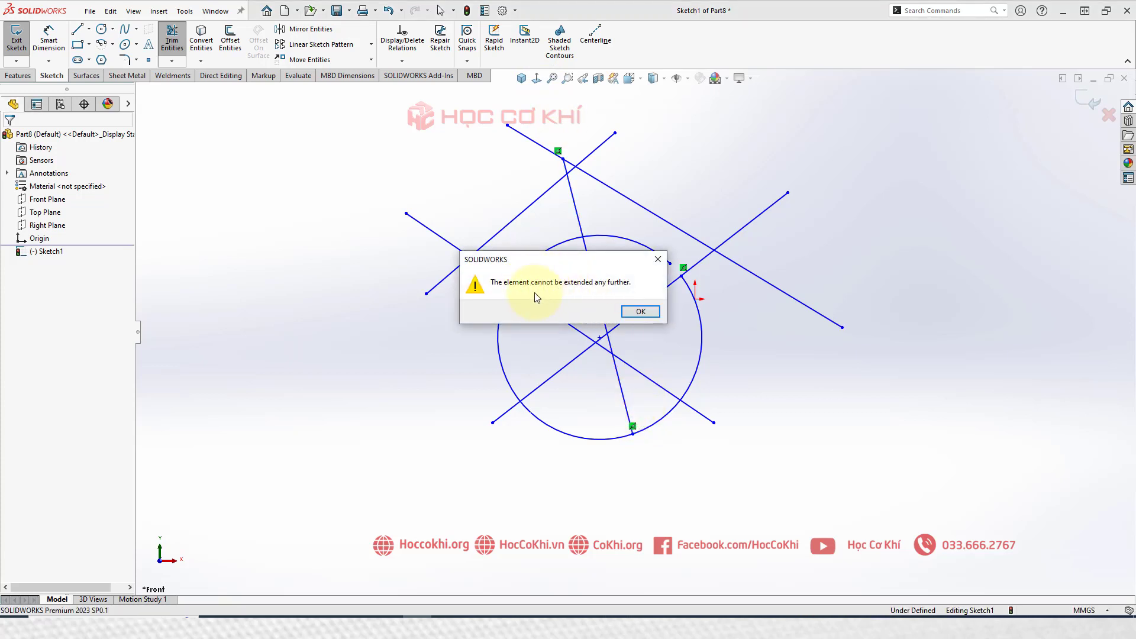
left_click(639, 311)
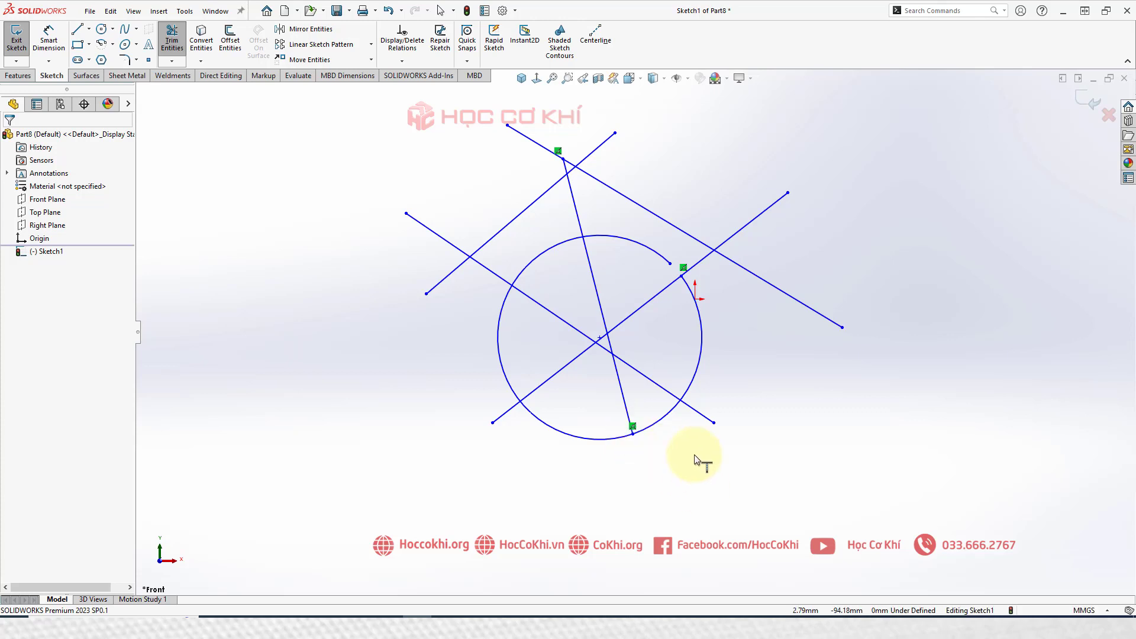
scroll(647, 391, "up", 1)
scroll(671, 303, "down", 3)
scroll(670, 303, "down", 2)
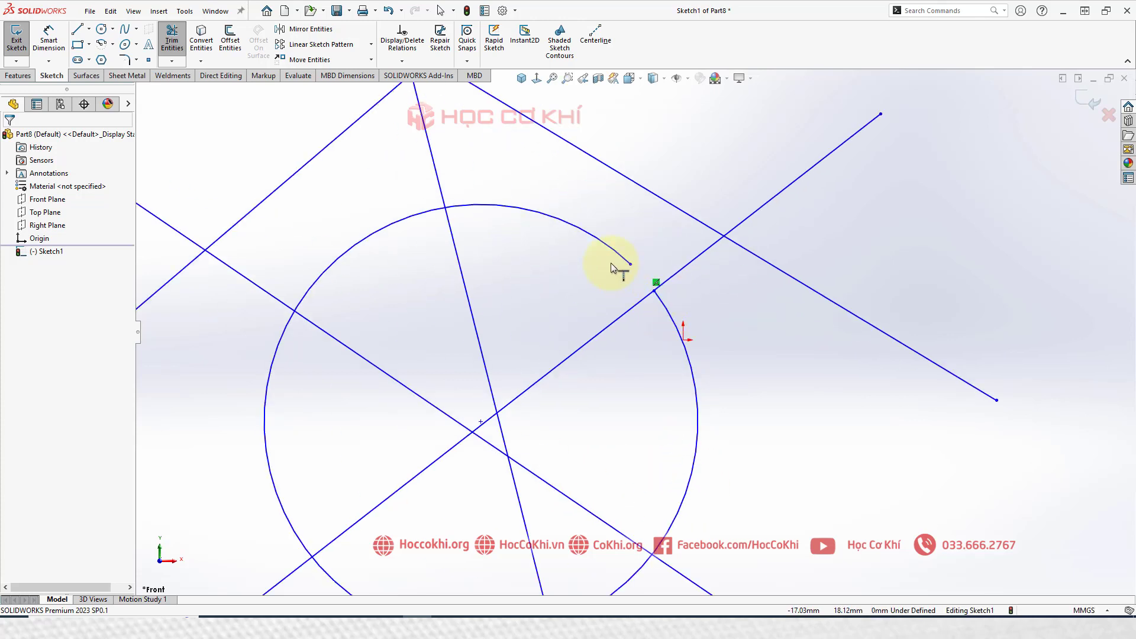
Step: Return to plain selection and drag the arc's open end toward the diagonal-line intersection
left_click_drag(612, 266, 547, 230)
right_click(531, 188)
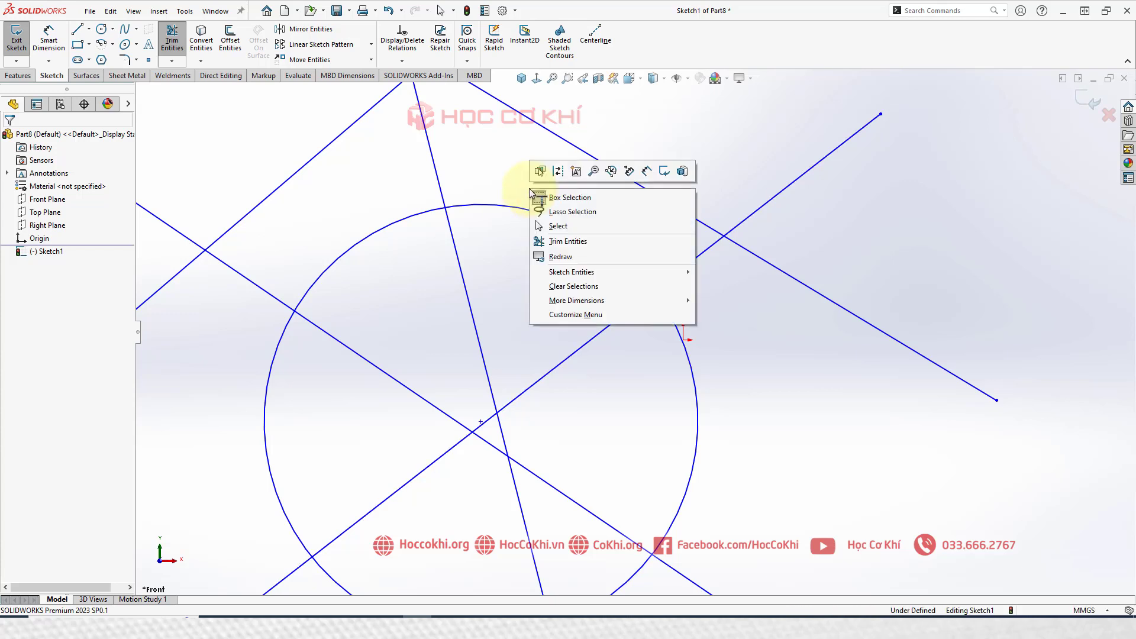
left_click(558, 227)
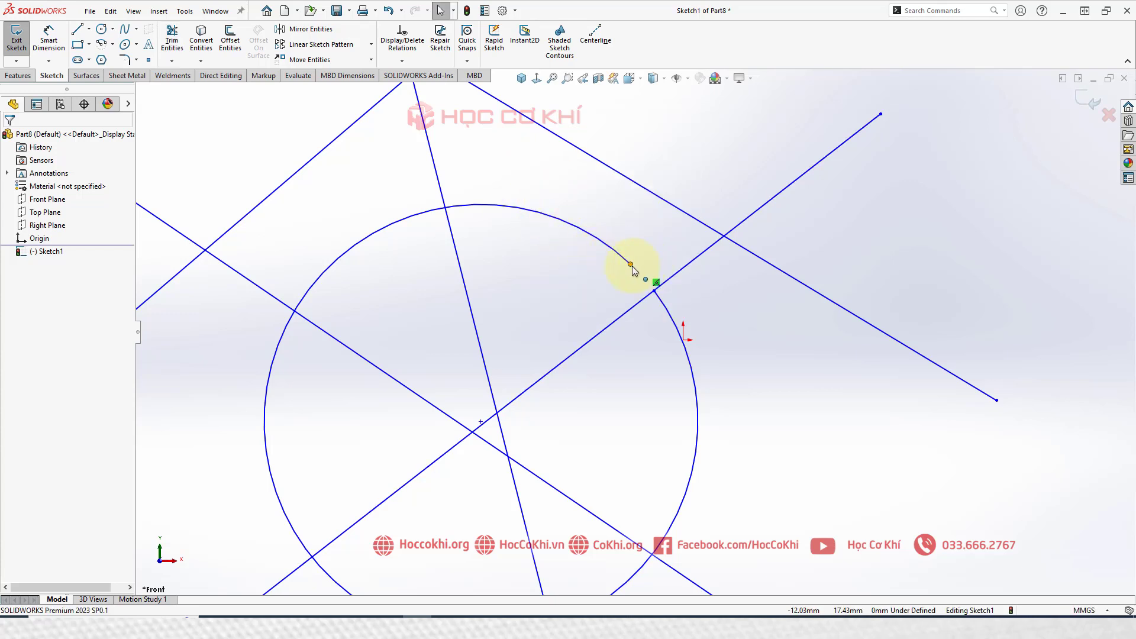
mouse_move(631, 266)
left_mouse_down()
mouse_move(663, 299)
mouse_move(612, 265)
mouse_move(628, 264)
left_mouse_up()
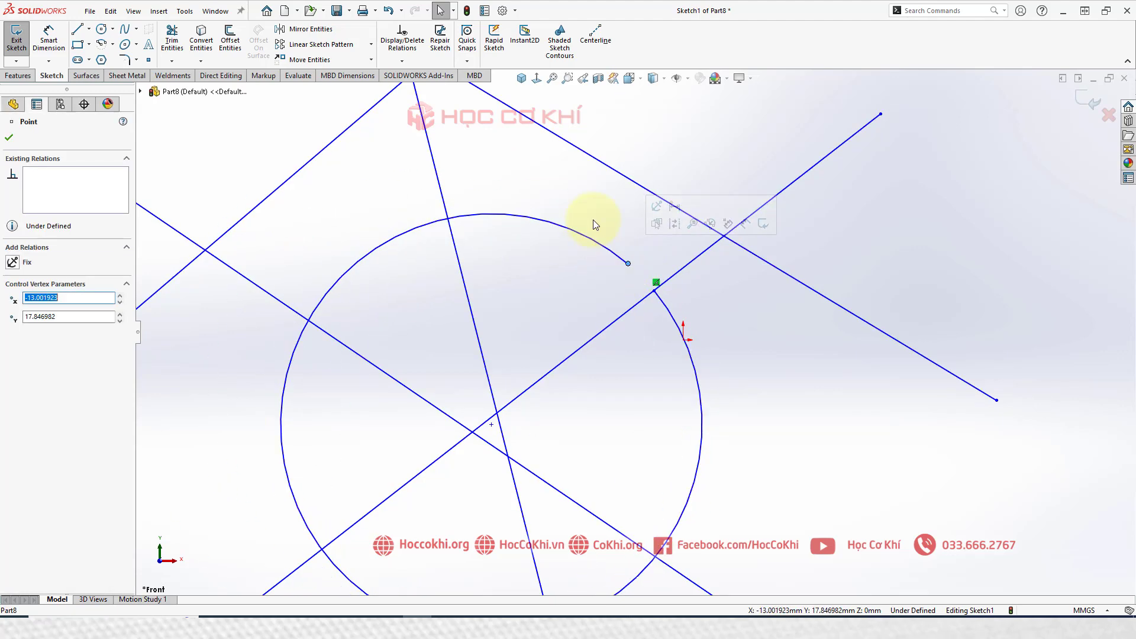
Step: Make the arc endpoint coincident with the intersection point, then undo the invalid relation
left_click(644, 284)
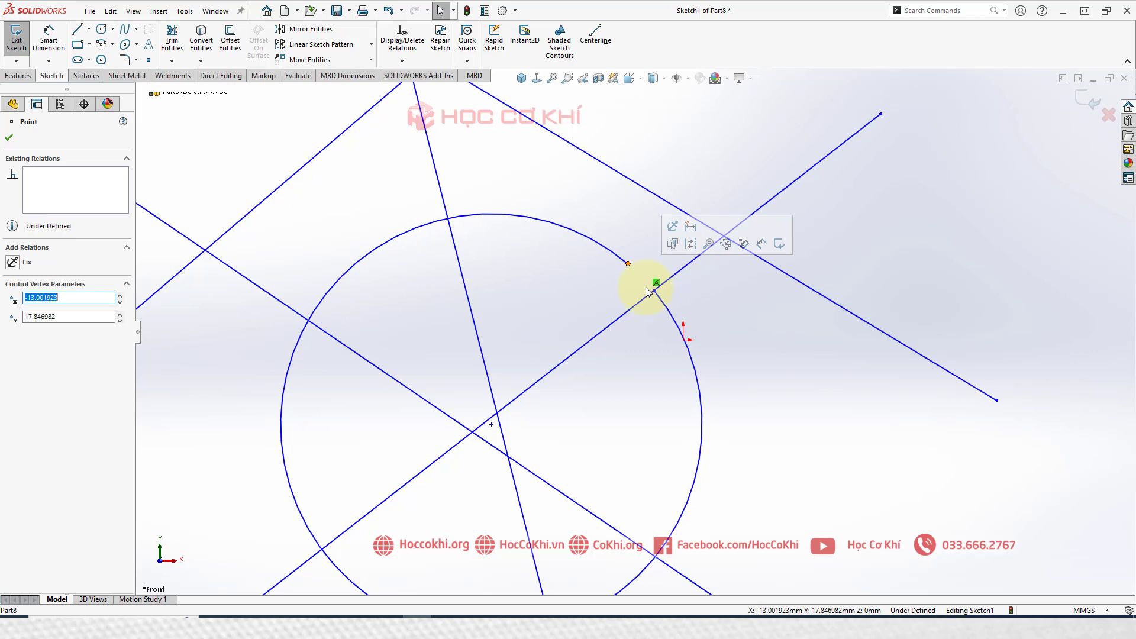
left_click(654, 293, "ctrl")
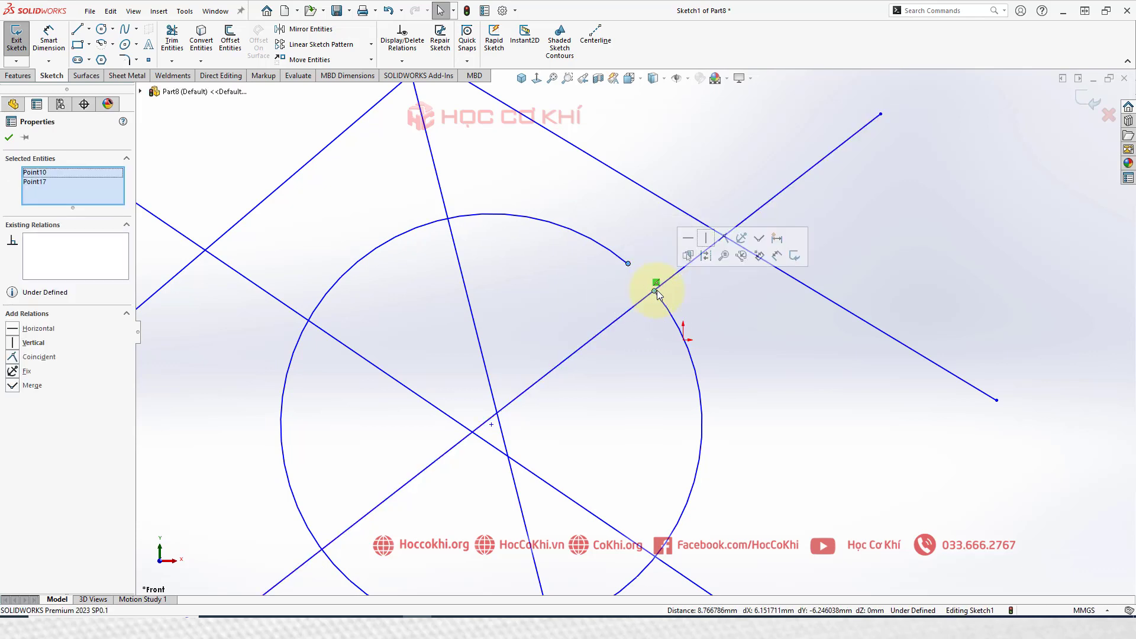
left_click(723, 238)
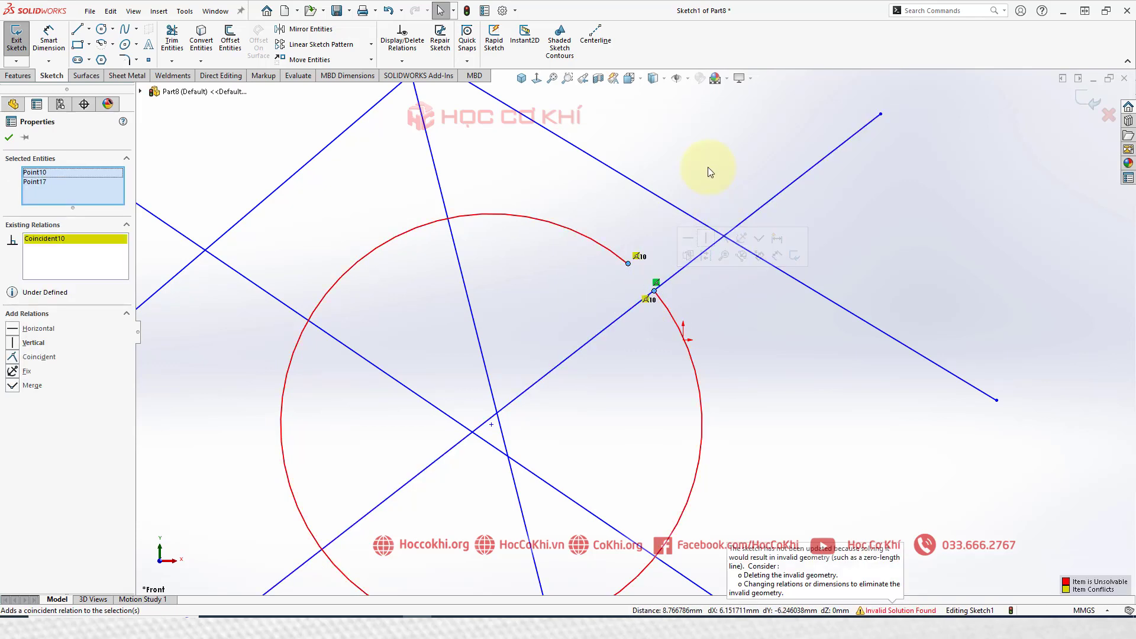
key("ctrl+z")
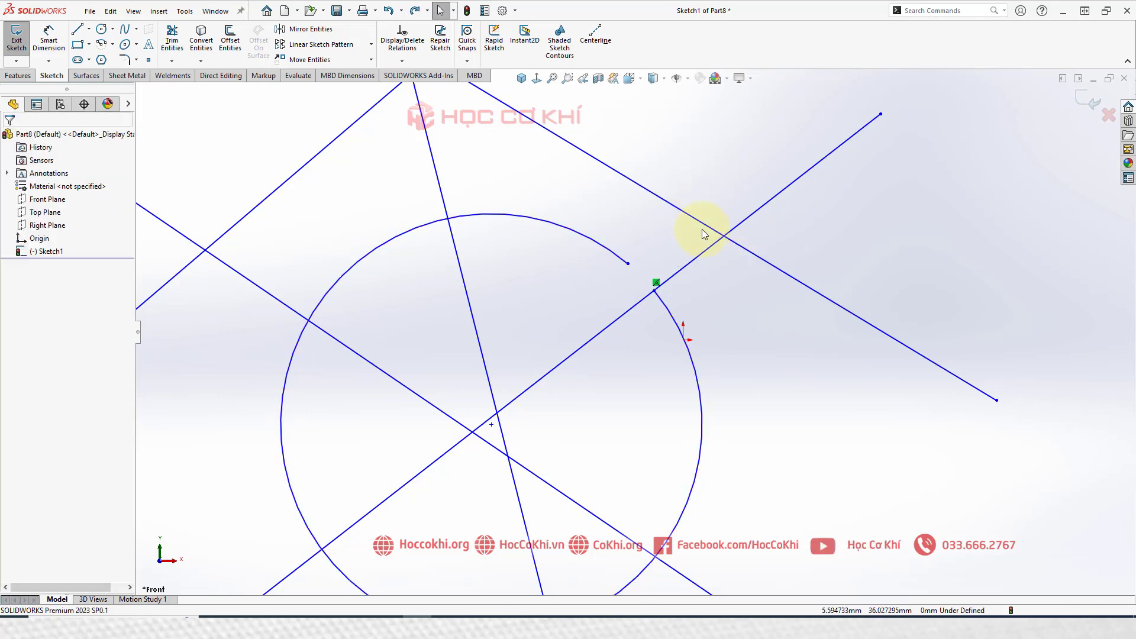
Step: Drag the arc's end onto the intersection to close the circle, then check its properties
left_click_drag(629, 266, 654, 290)
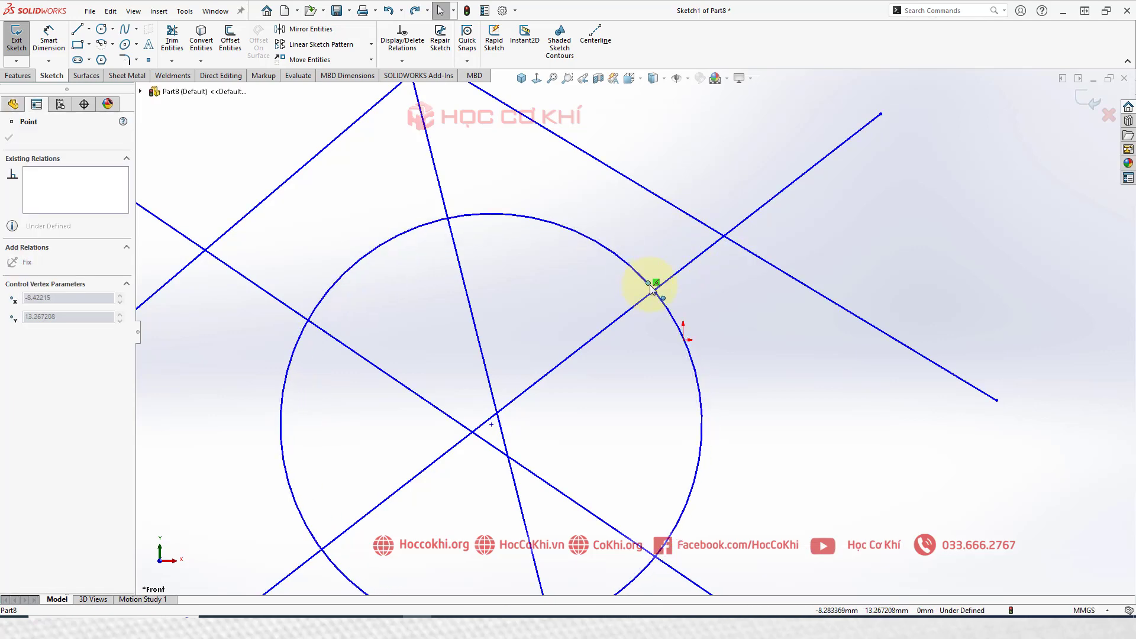
left_click(581, 203)
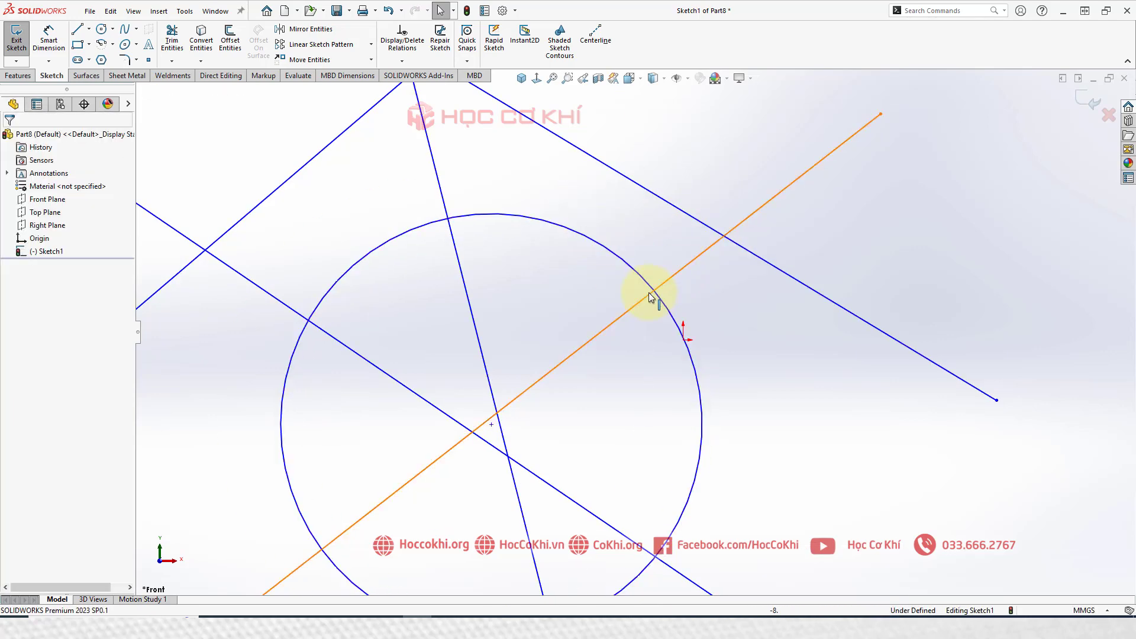
left_click(645, 279)
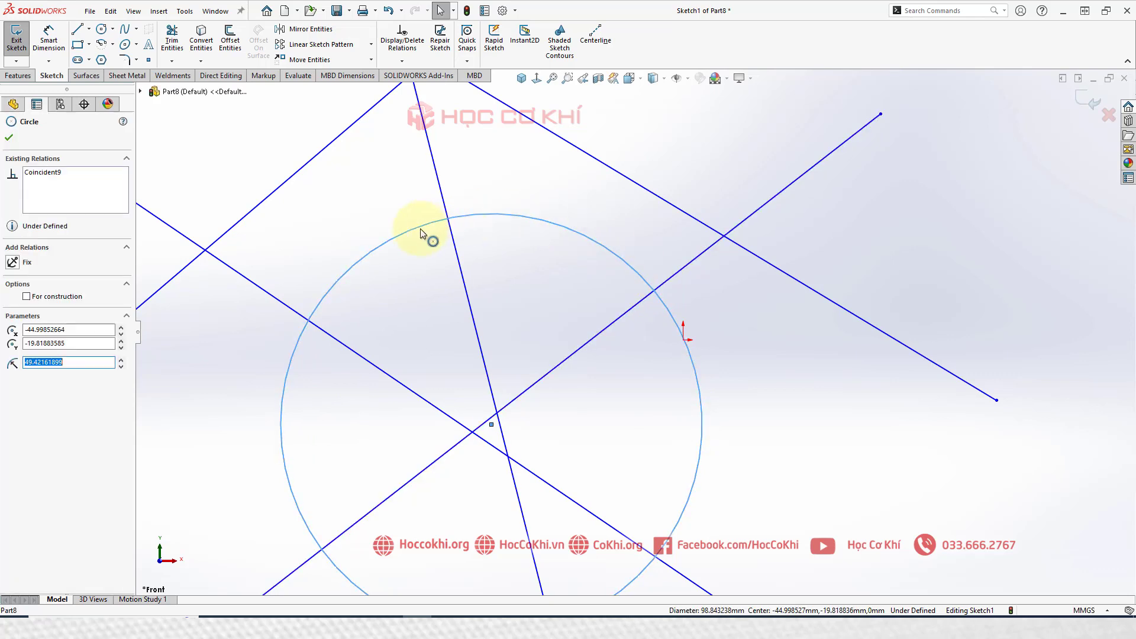
scroll(651, 442, "up", 1)
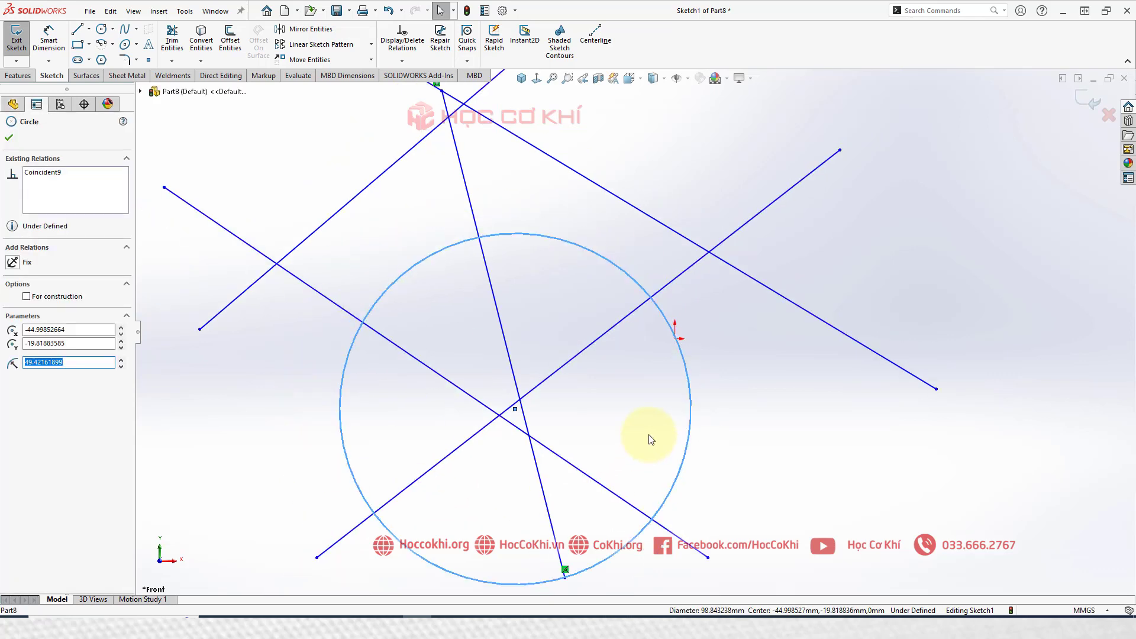
left_click(576, 262)
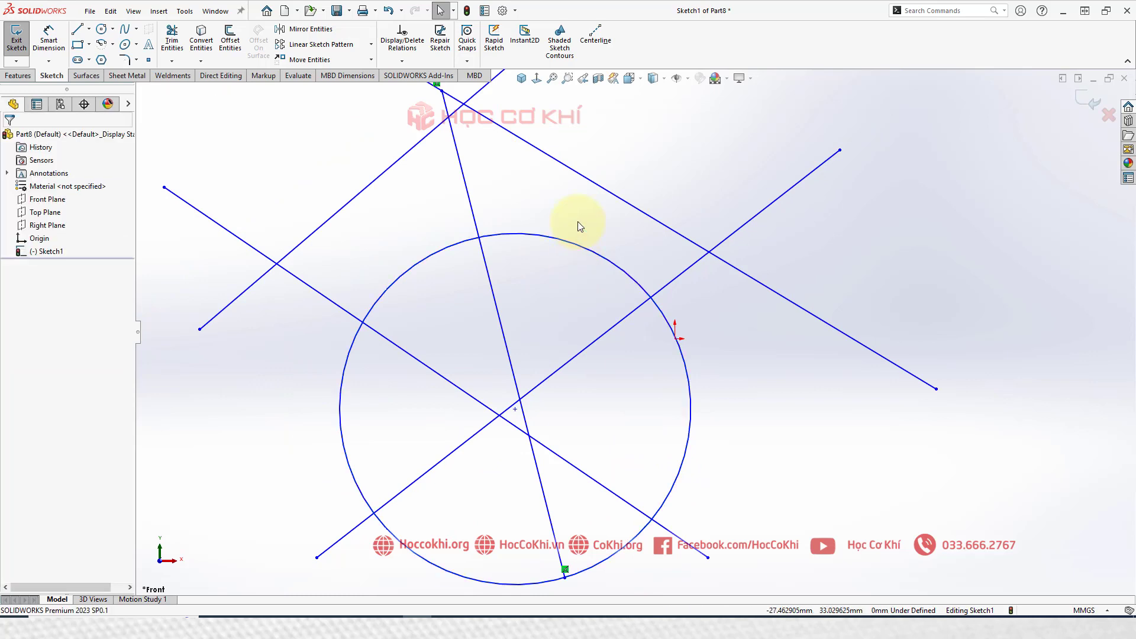
scroll(653, 349, "down", 2)
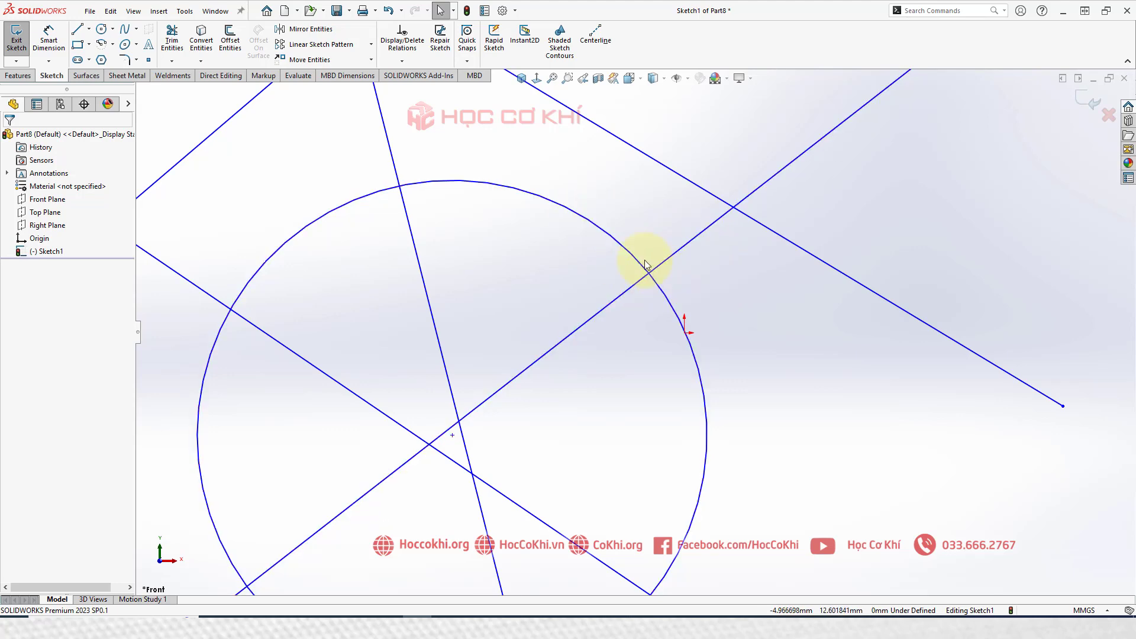
Step: Review the circle's properties again, deselect it, and zoom to fit the whole sketch
scroll(577, 238, "up", 3)
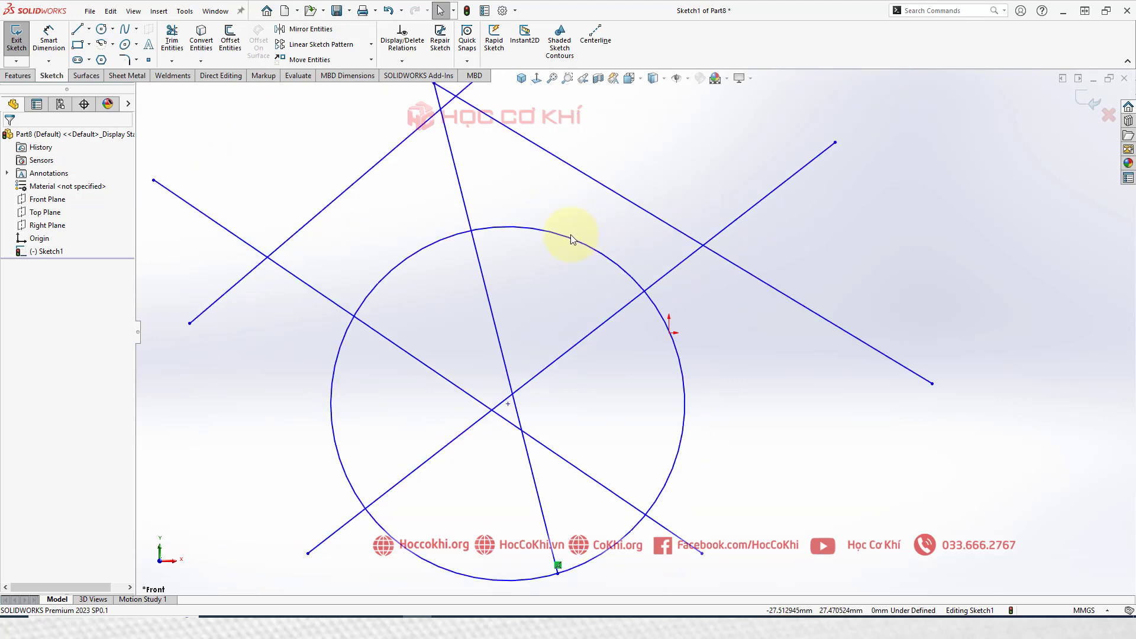
left_click(579, 244)
scroll(629, 310, "down", 1)
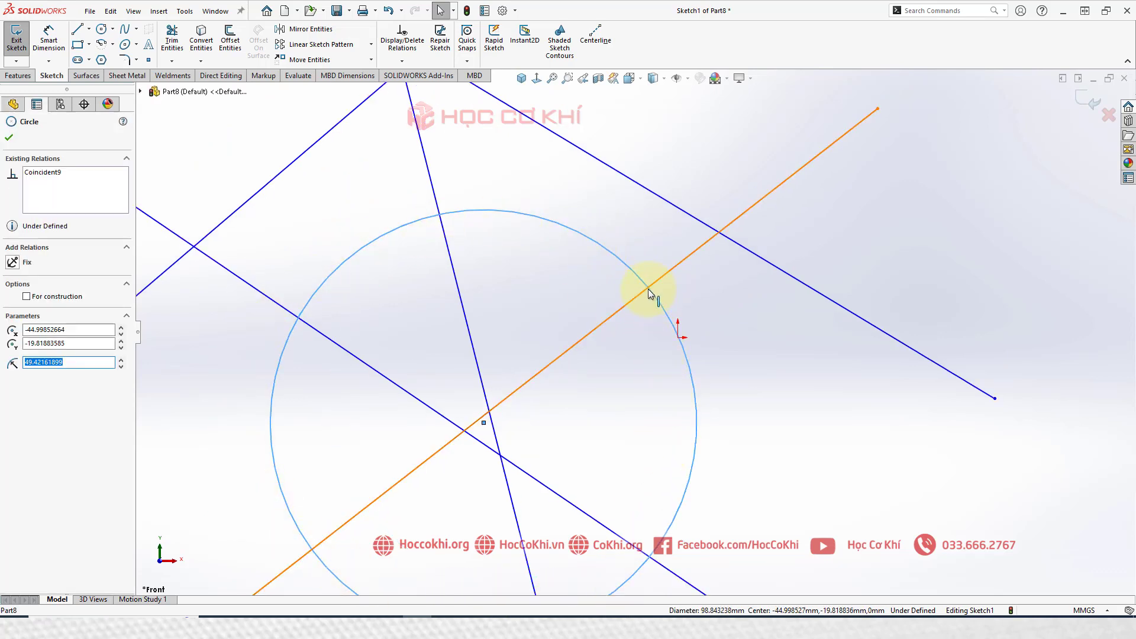
key("Escape")
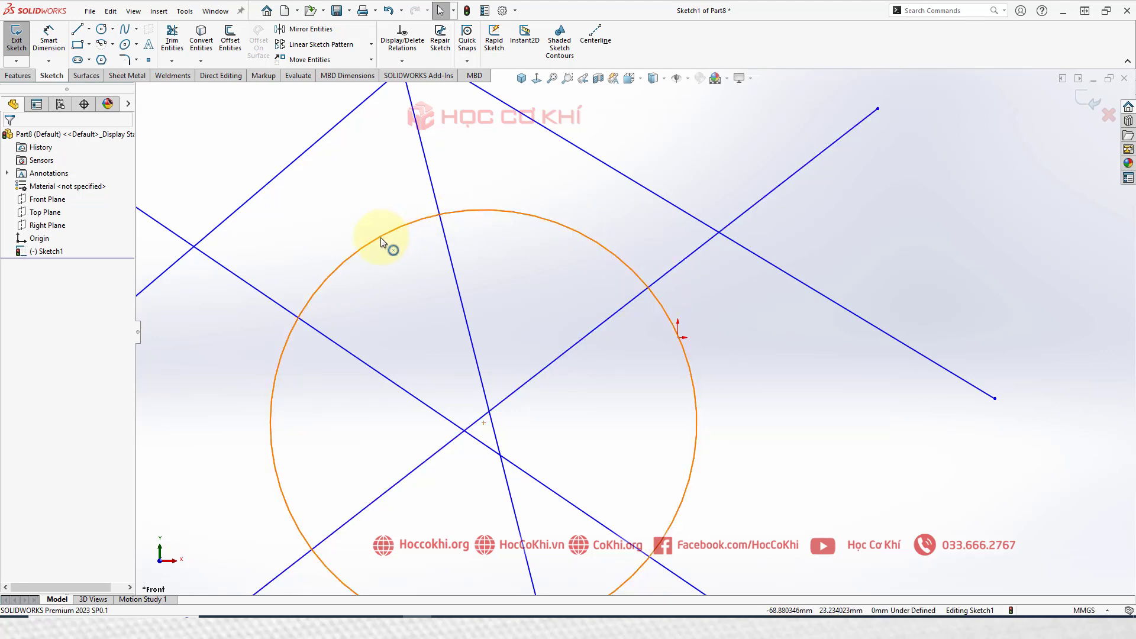
key("f")
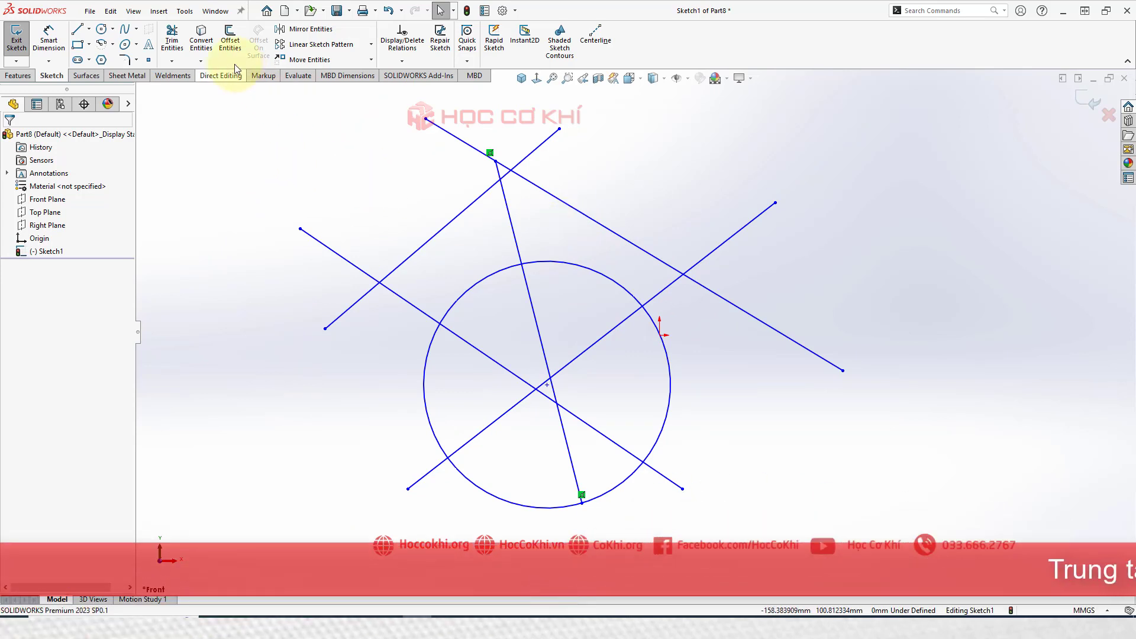
Step: Power-trim a section of the upper-left line as a trial, then undo it
left_click(172, 37)
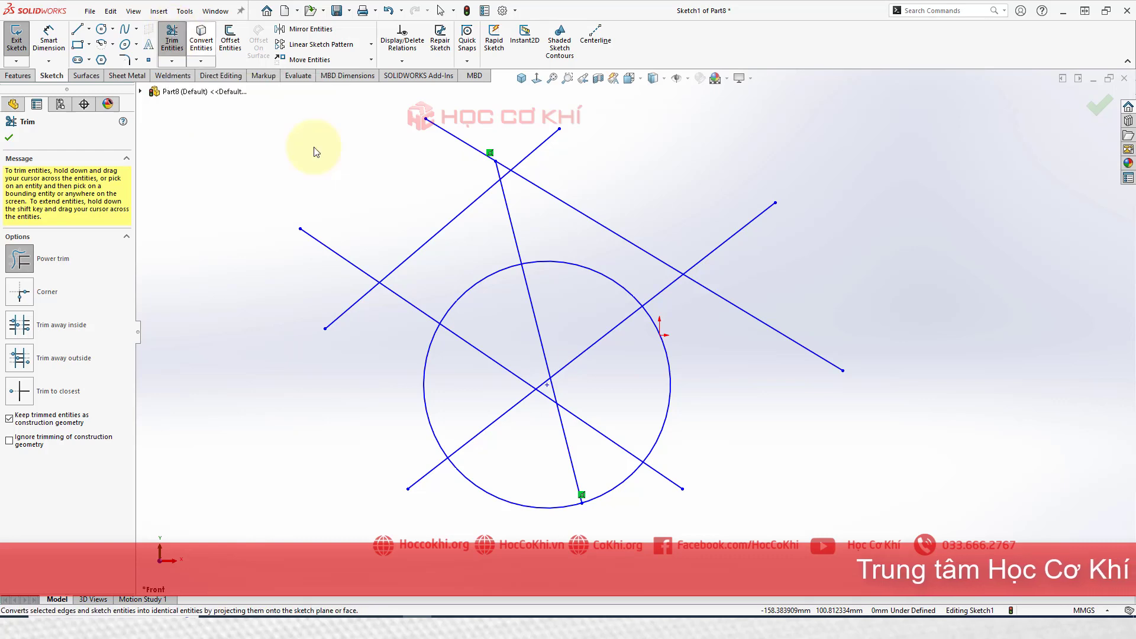
scroll(472, 278, "down", 1)
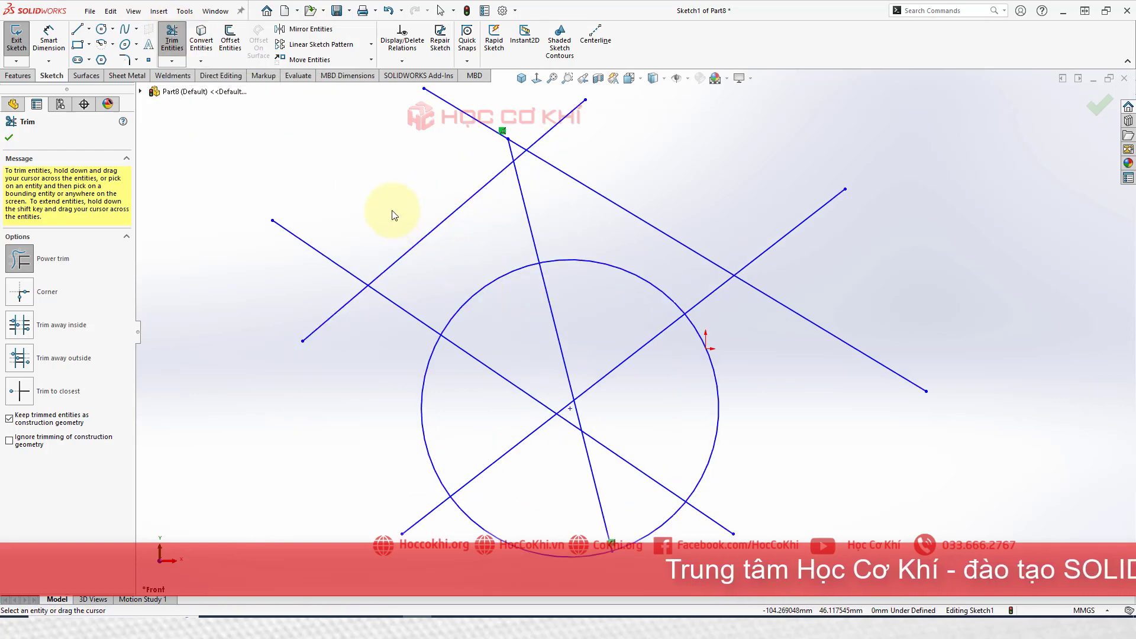
left_click_drag(395, 193, 456, 242)
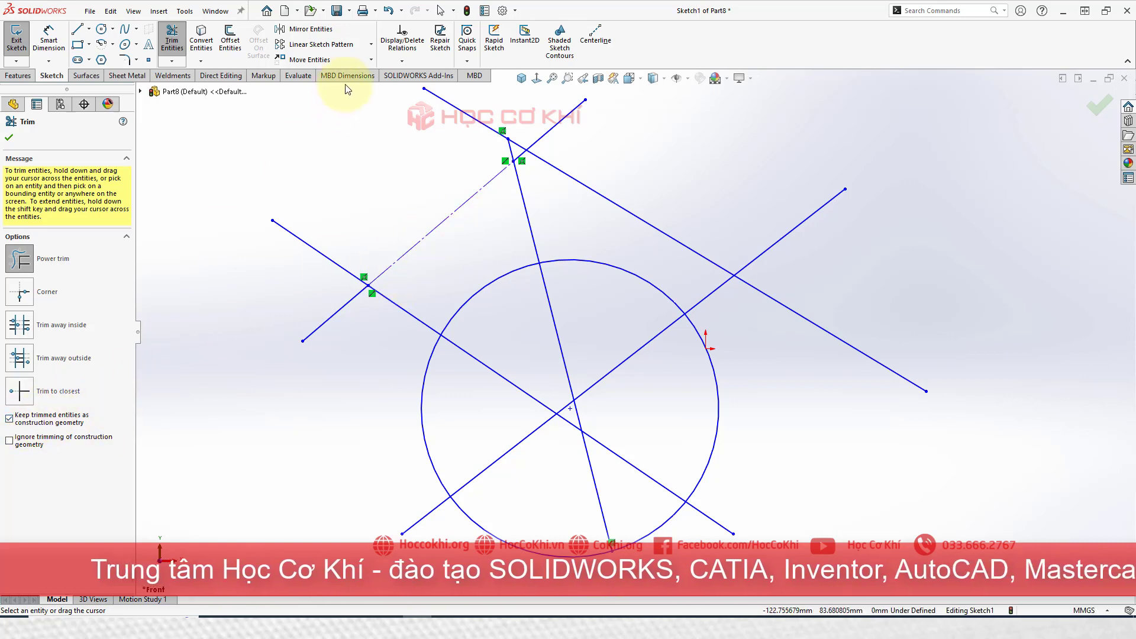
left_click(388, 10)
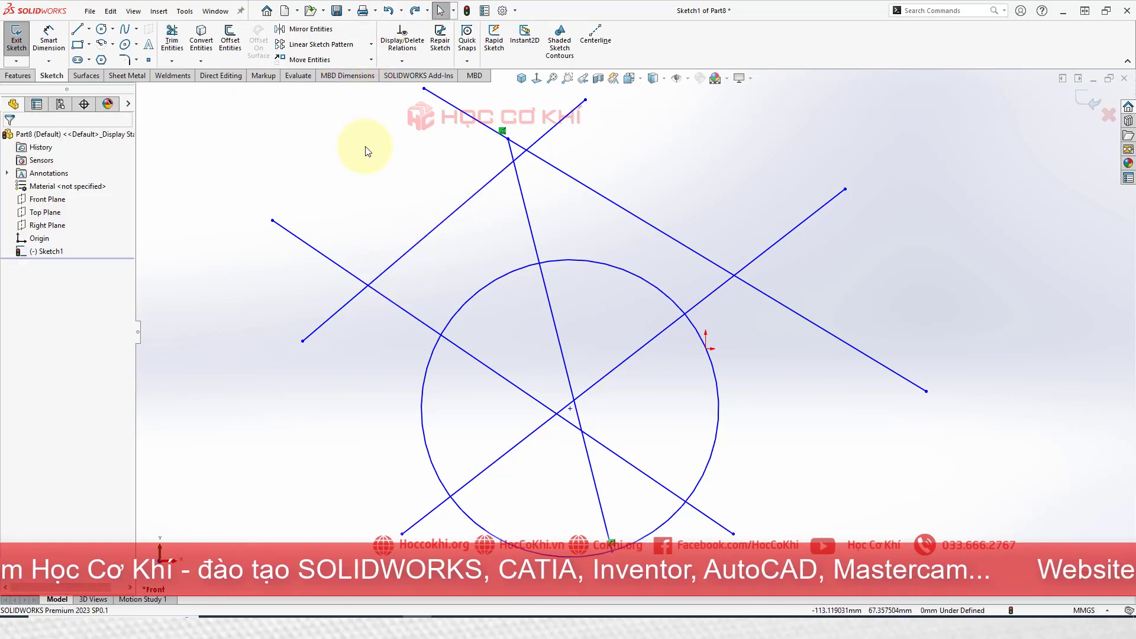
Step: Trim the upper-left line's middle section, then extend the short lower-left line to the top intersection
left_click(171, 39)
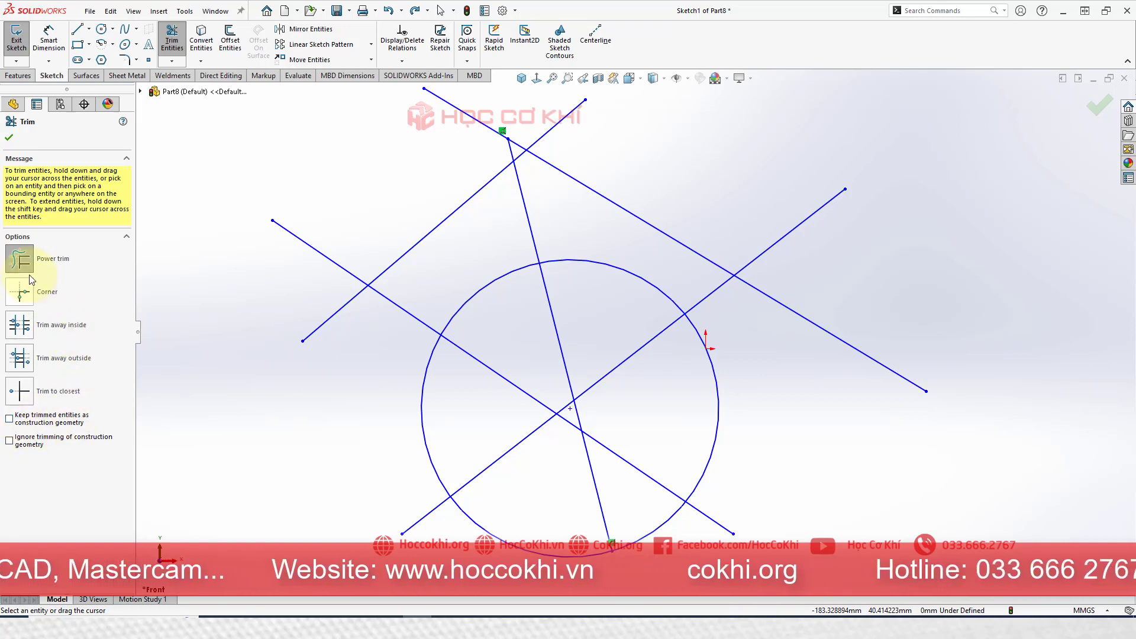
left_click_drag(413, 202, 472, 243)
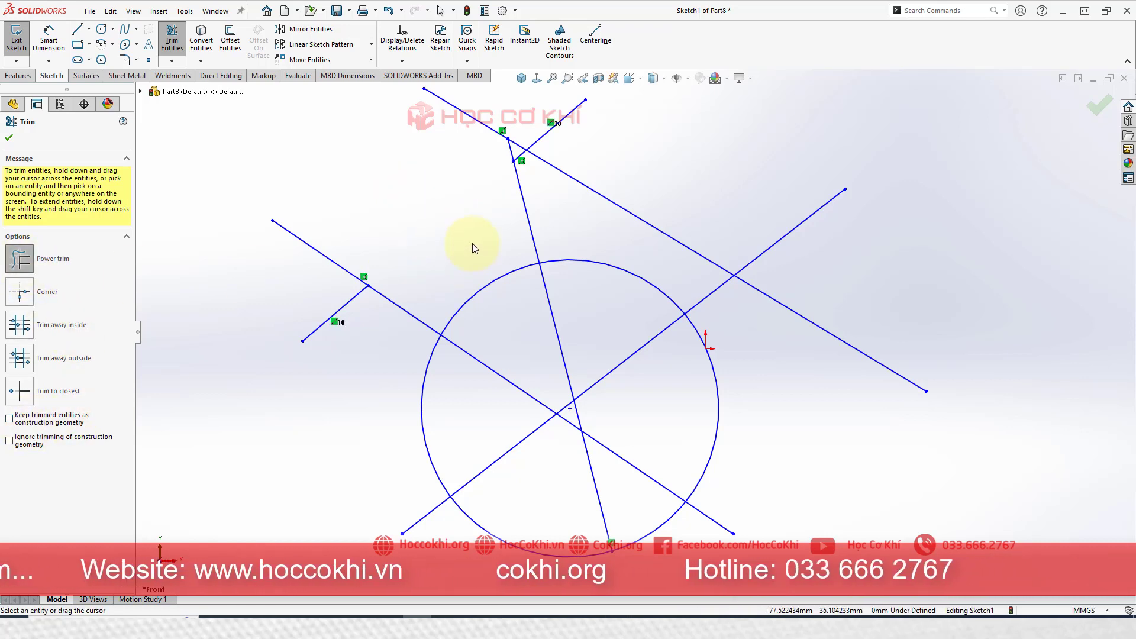
scroll(503, 199, "down", 2)
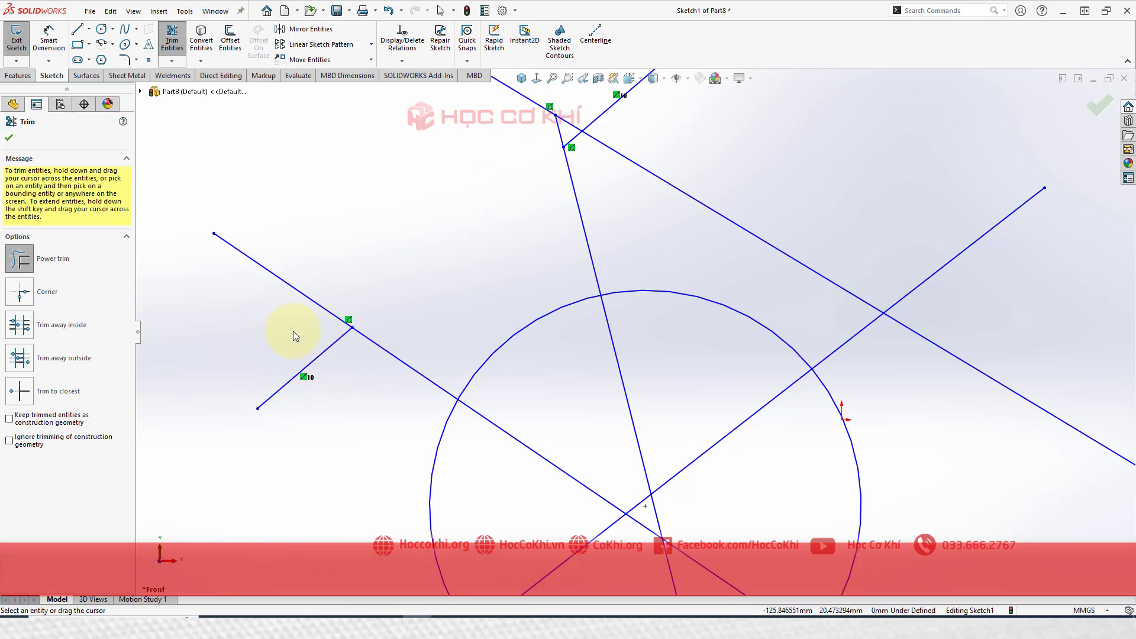
left_click_drag(292, 332, 339, 357, "shift")
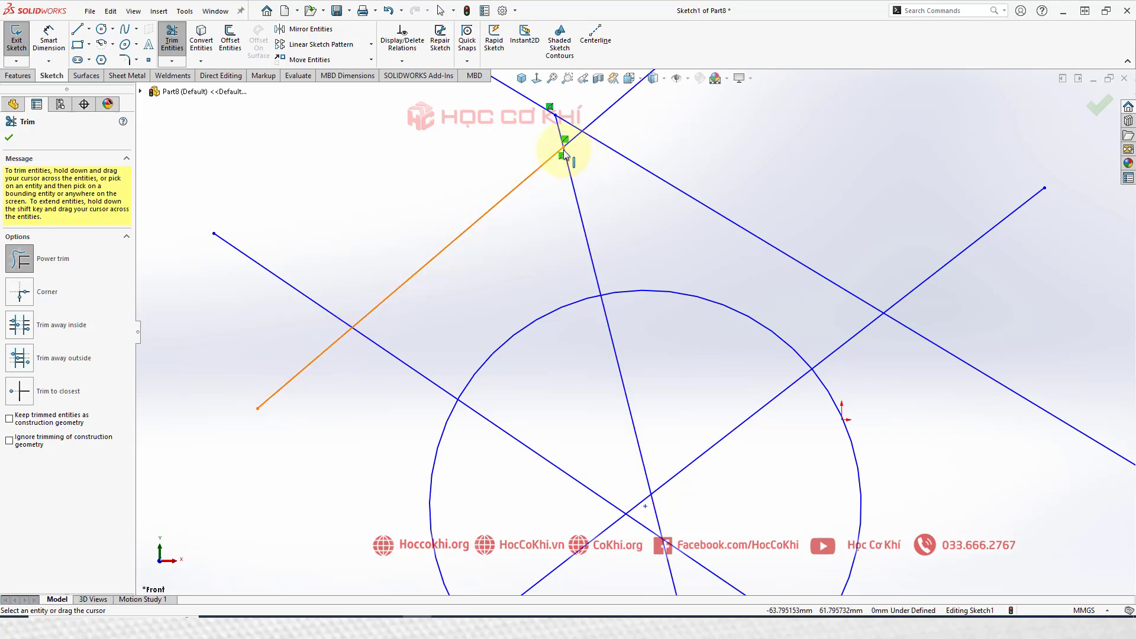
scroll(648, 284, "up", 3)
scroll(710, 408, "down", 2)
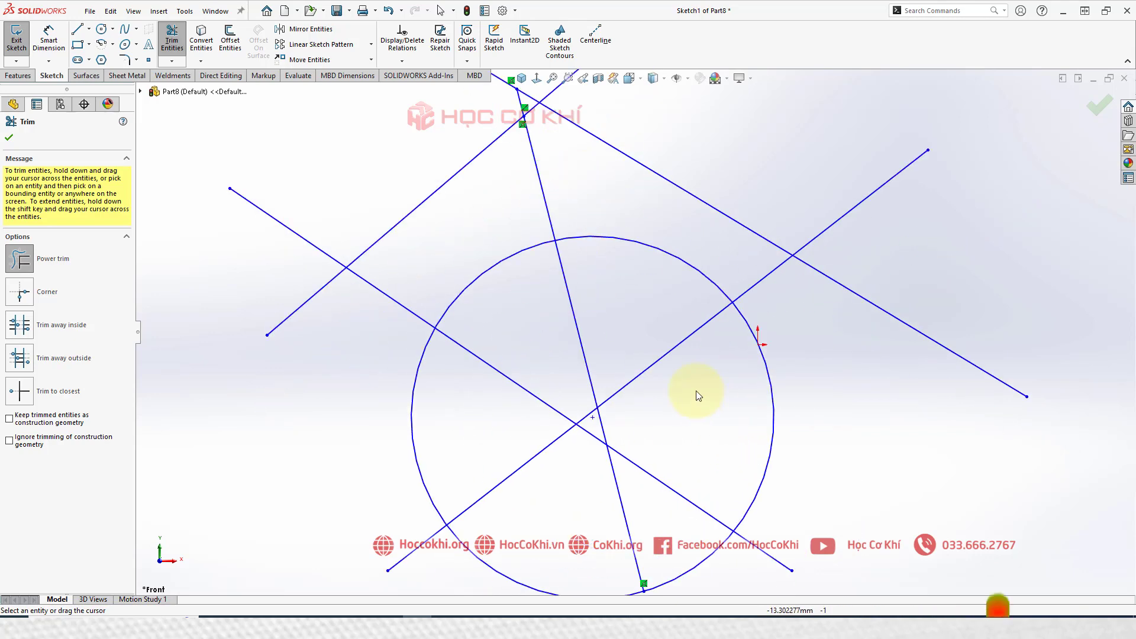
left_click_drag(659, 337, 666, 358)
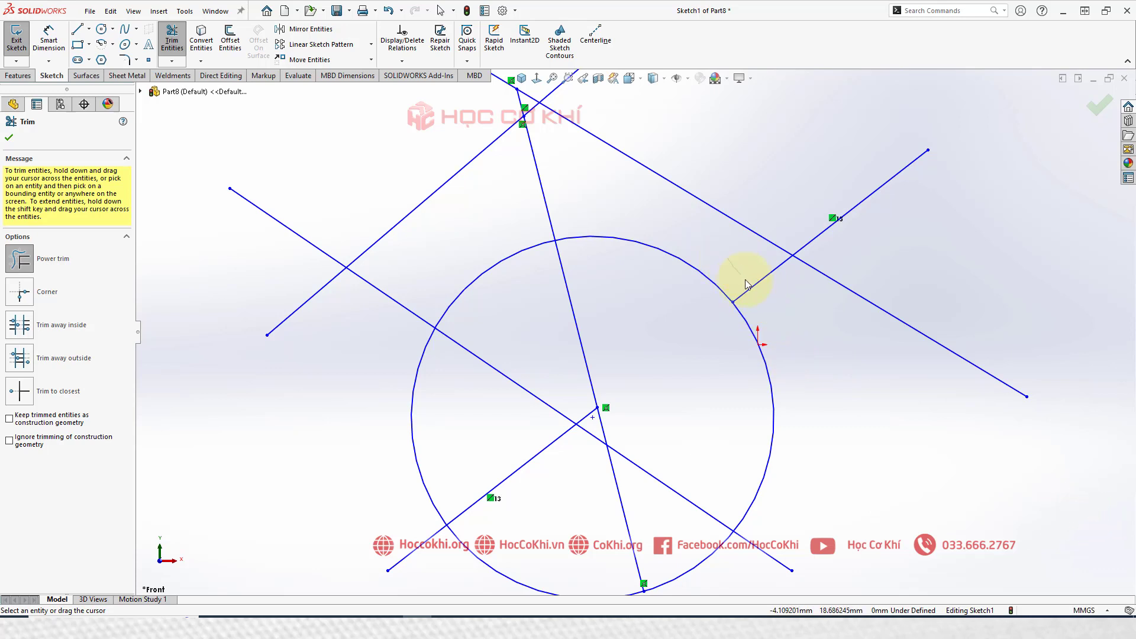
key("ctrl+z")
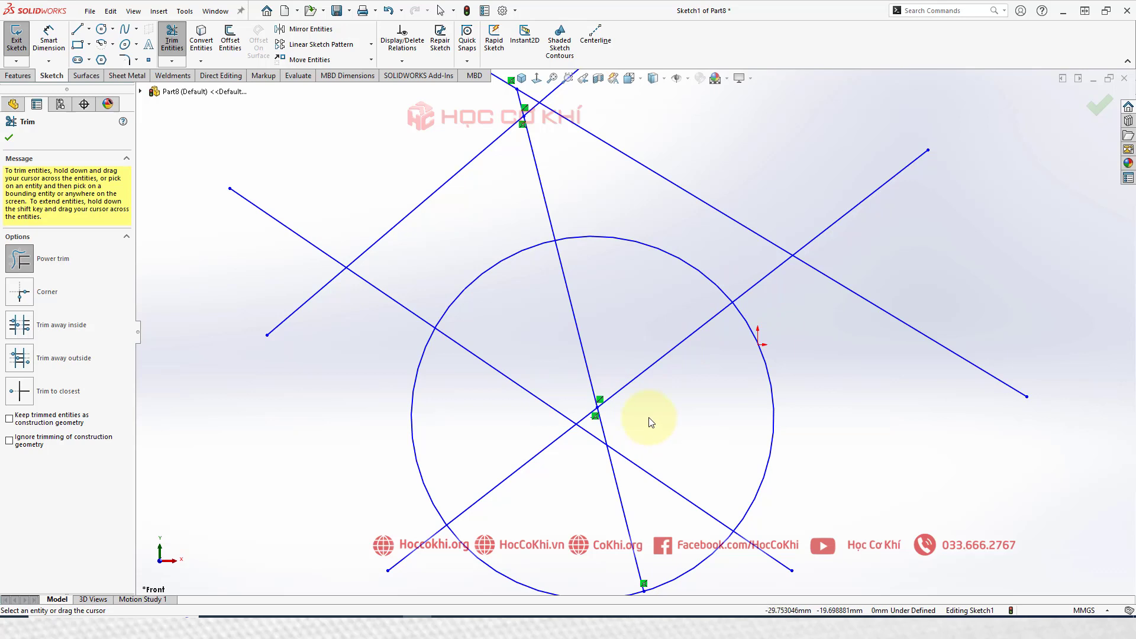
left_click_drag(392, 294, 398, 279)
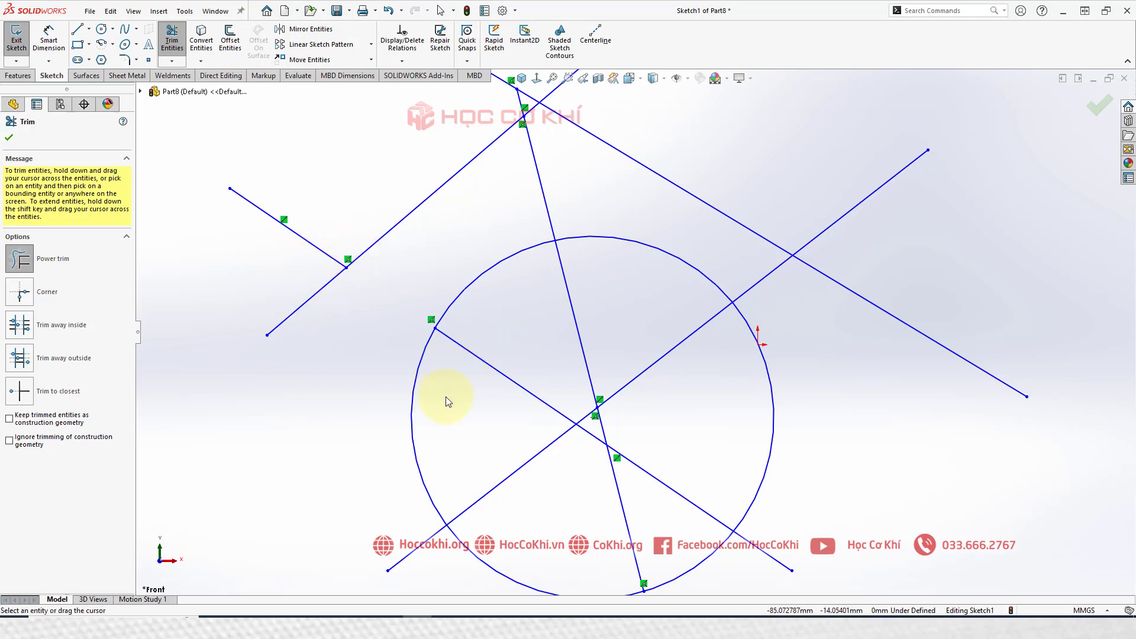
left_click_drag(446, 396, 488, 318, "shift")
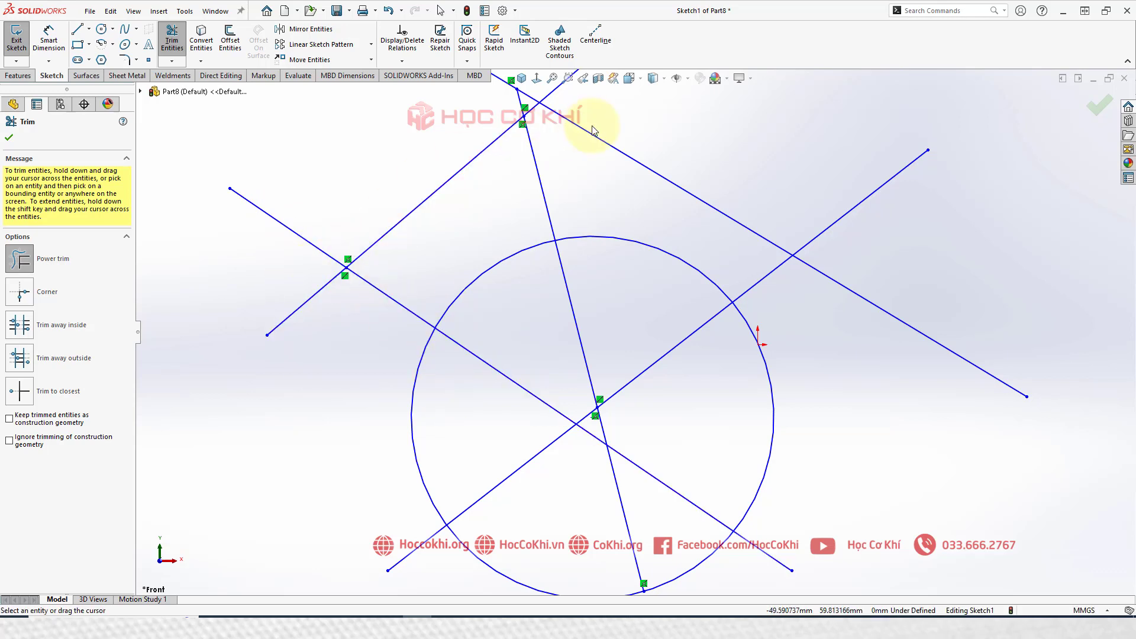
scroll(547, 303, "up", 1)
scroll(568, 320, "up", 1)
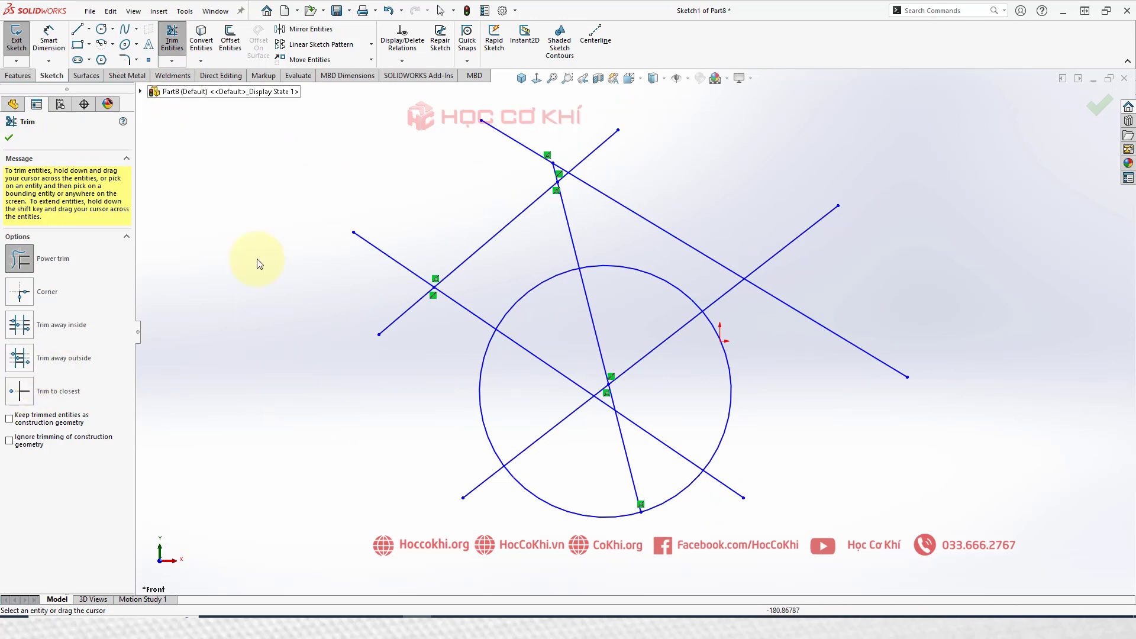
left_click(171, 61)
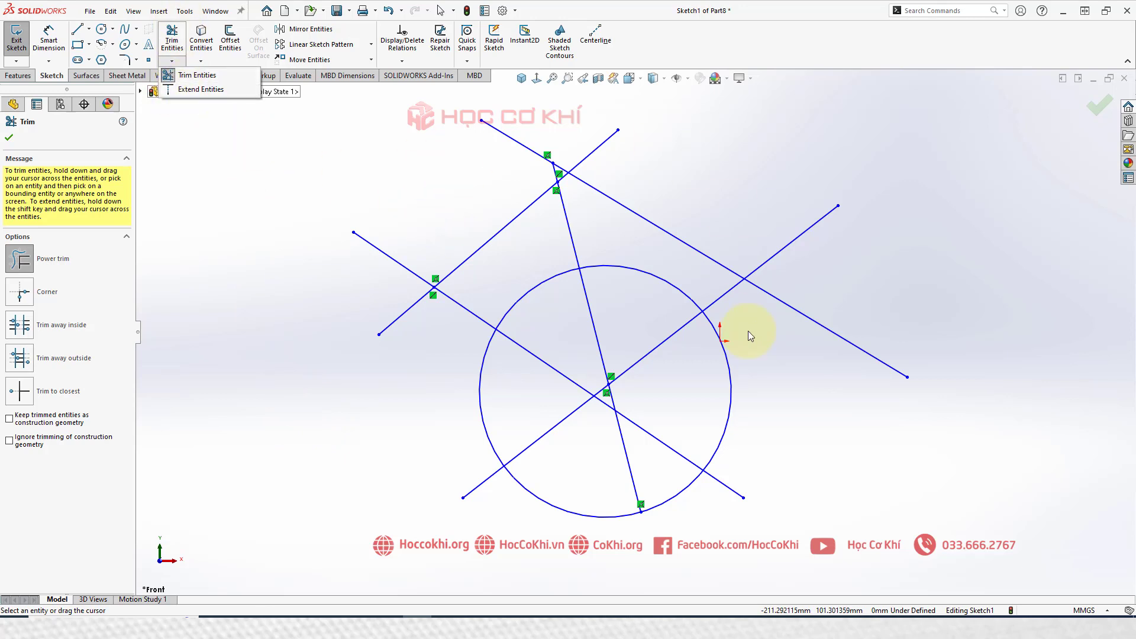
left_click(416, 174)
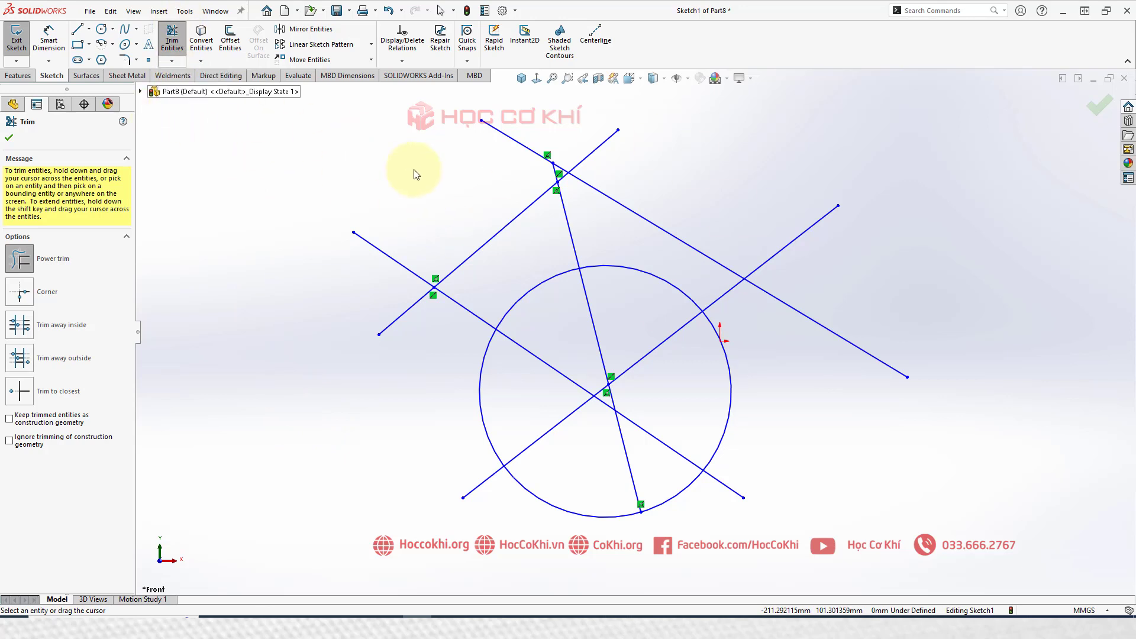